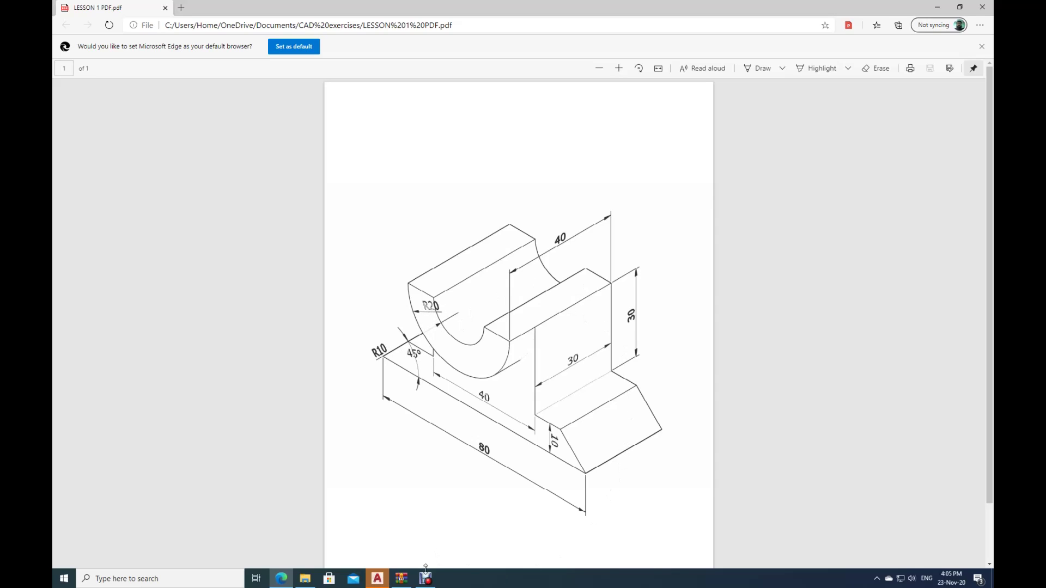
# - Switch to AutoCAD and start a new drawing from the acadiso3D.dwt template
pyautogui.click(378, 578)
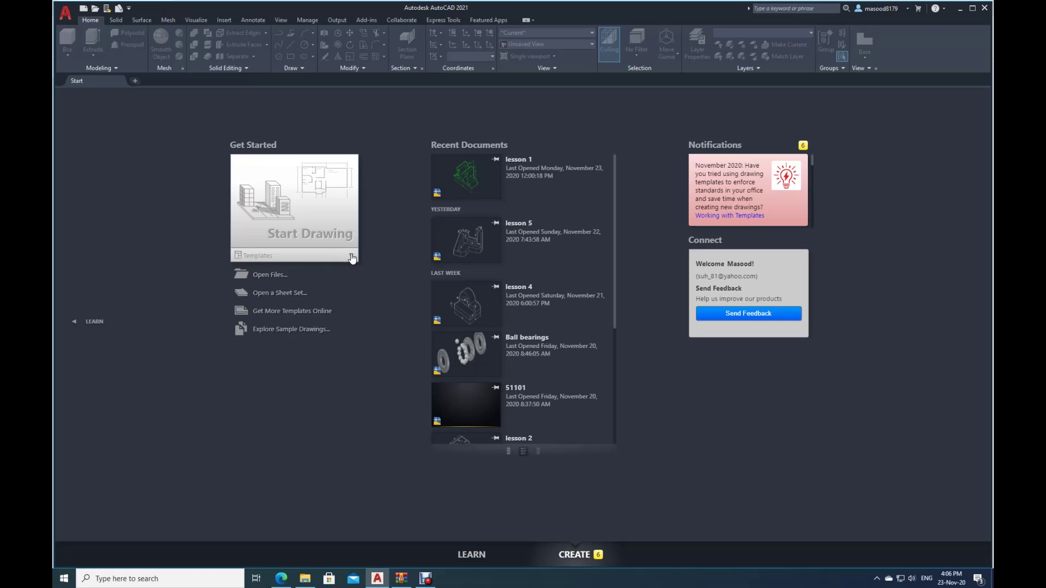
pyautogui.click(352, 256)
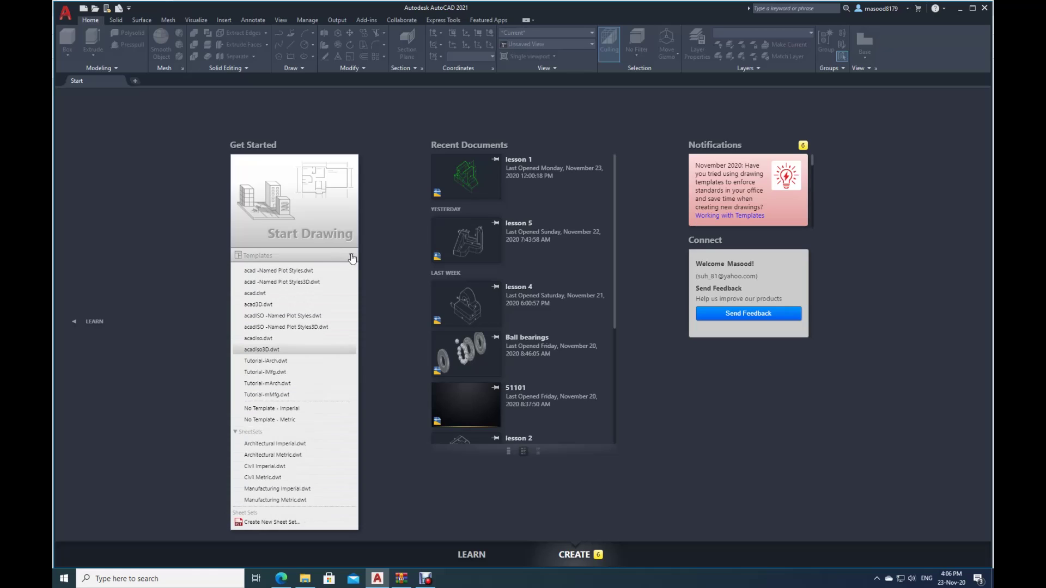
pyautogui.click(260, 350)
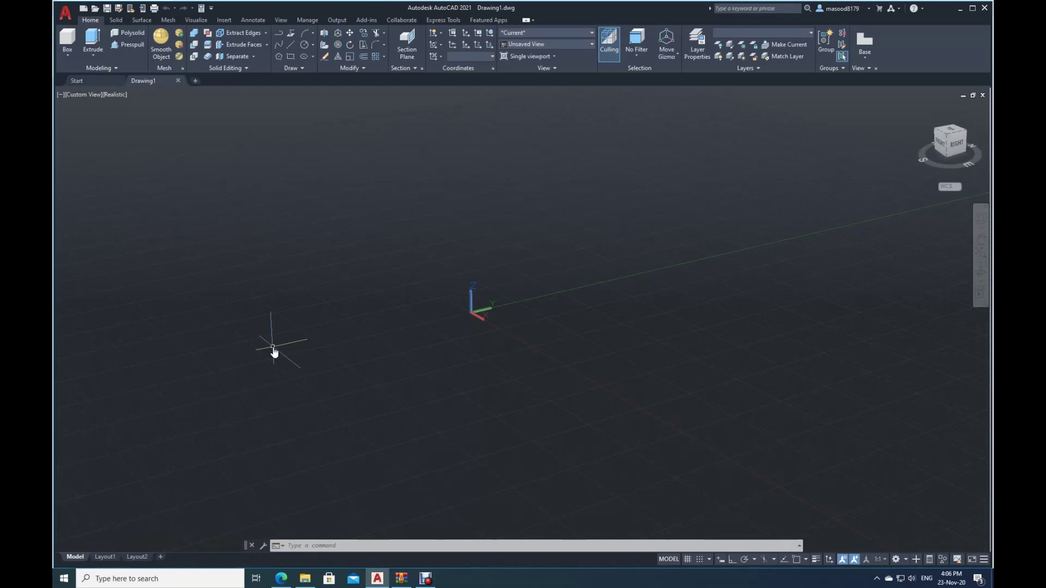
# - Set the drawing limits from the default lower-left corner to an upper-right corner of 100,100 and zoom to the extents
pyautogui.click(589, 547)
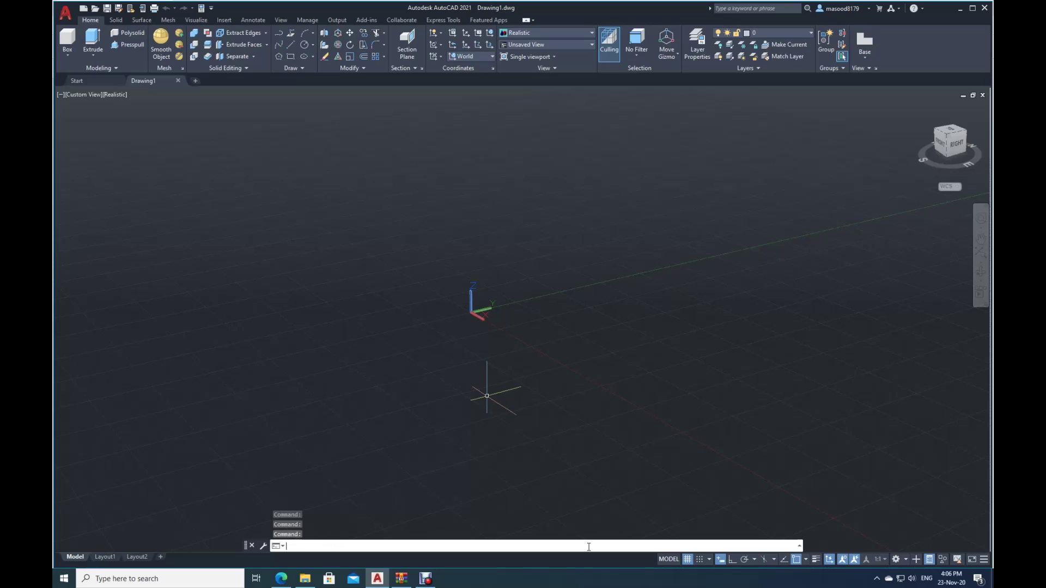
pyautogui.write('limit')
pyautogui.press('Return')
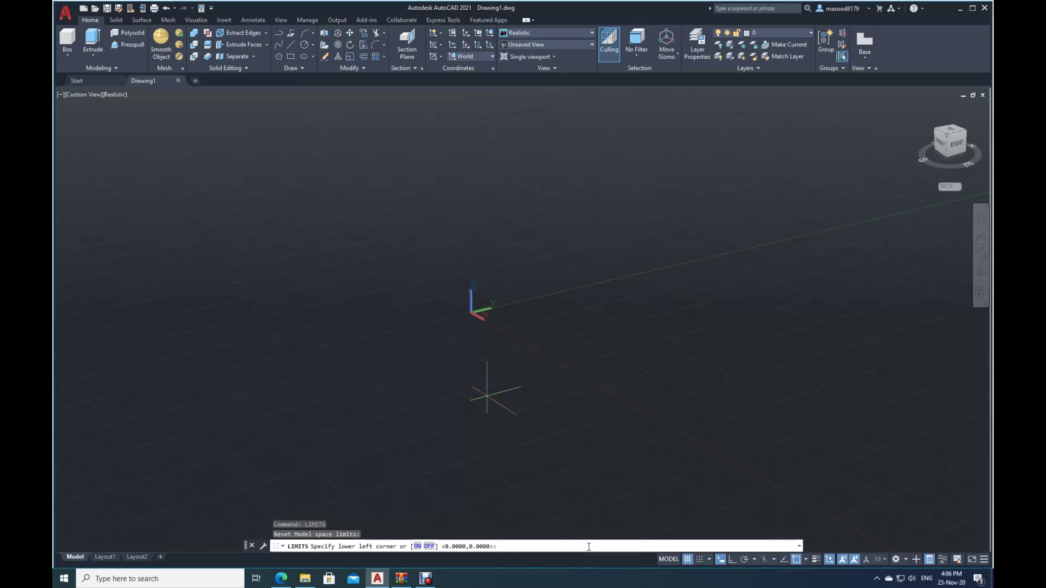
pyautogui.press('Return')
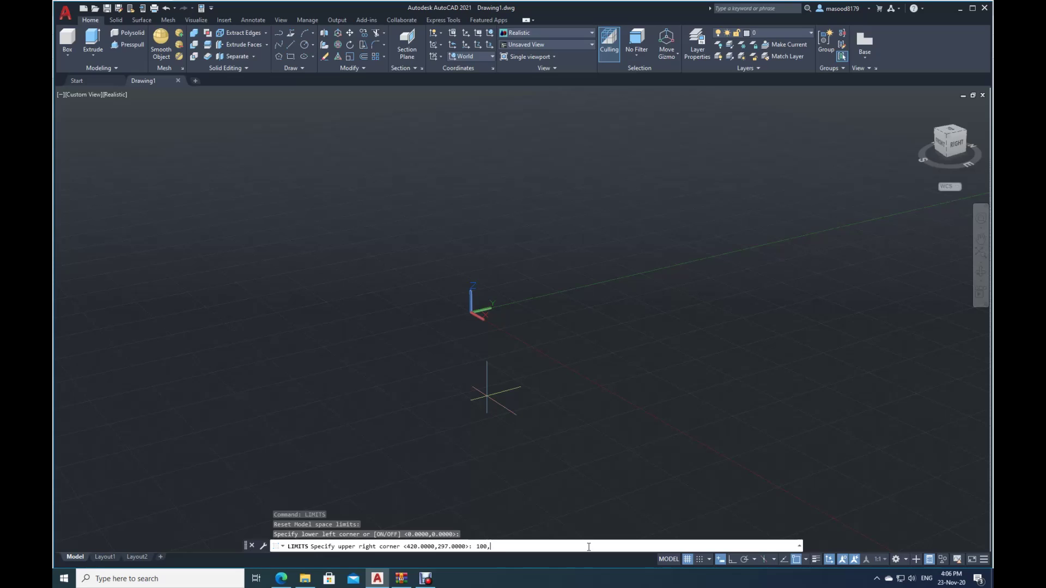
pyautogui.press('Return')
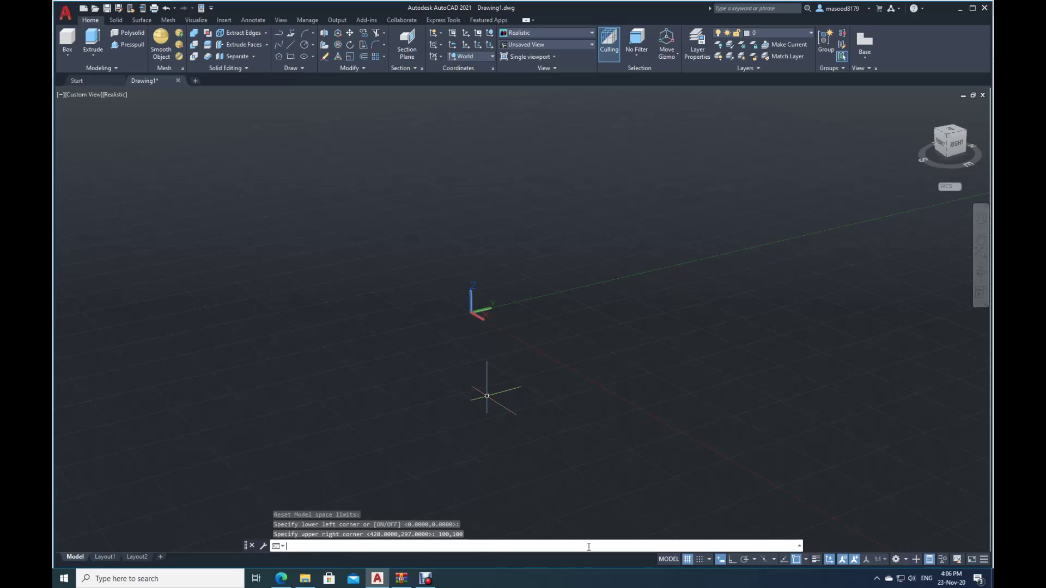
pyautogui.write('z')
pyautogui.press('Return')
pyautogui.write('e')
pyautogui.press('Return')
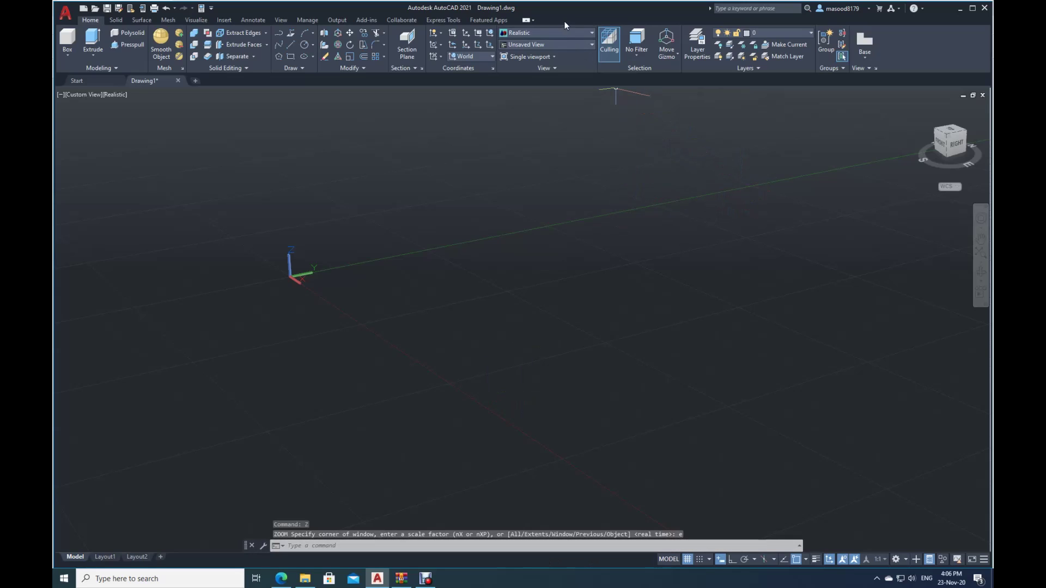
# - Set the viewport to the Front view with the 2D Wireframe visual style
pyautogui.click(593, 44)
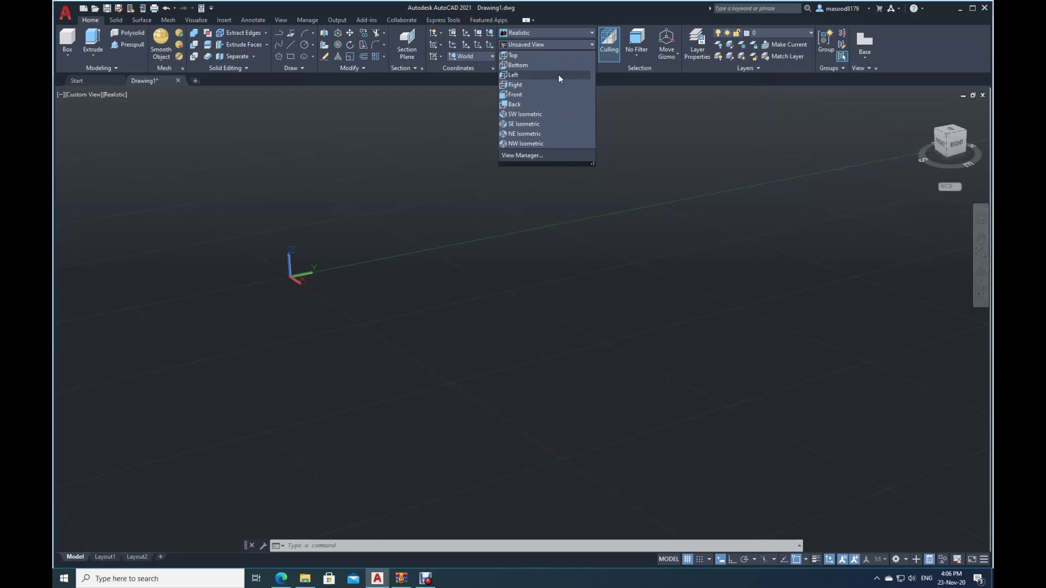
pyautogui.click(757, 345)
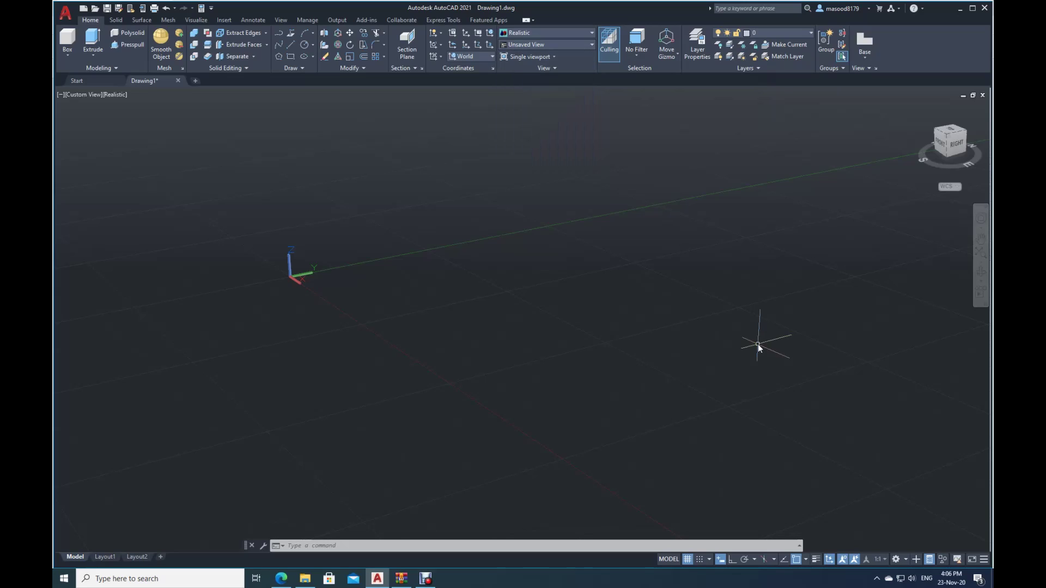
pyautogui.click(592, 45)
pyautogui.click(515, 94)
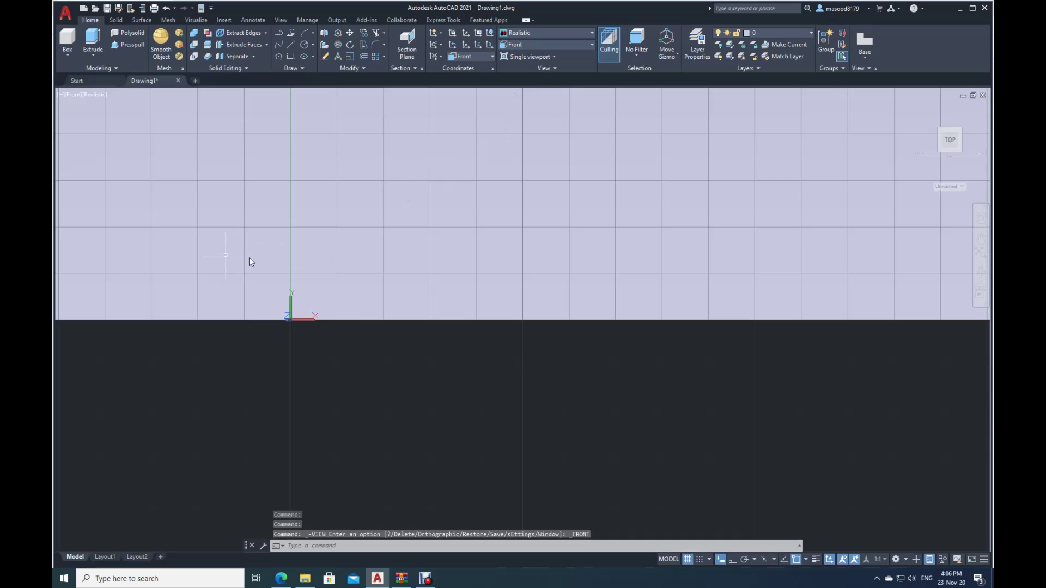
pyautogui.click(593, 33)
pyautogui.click(519, 54)
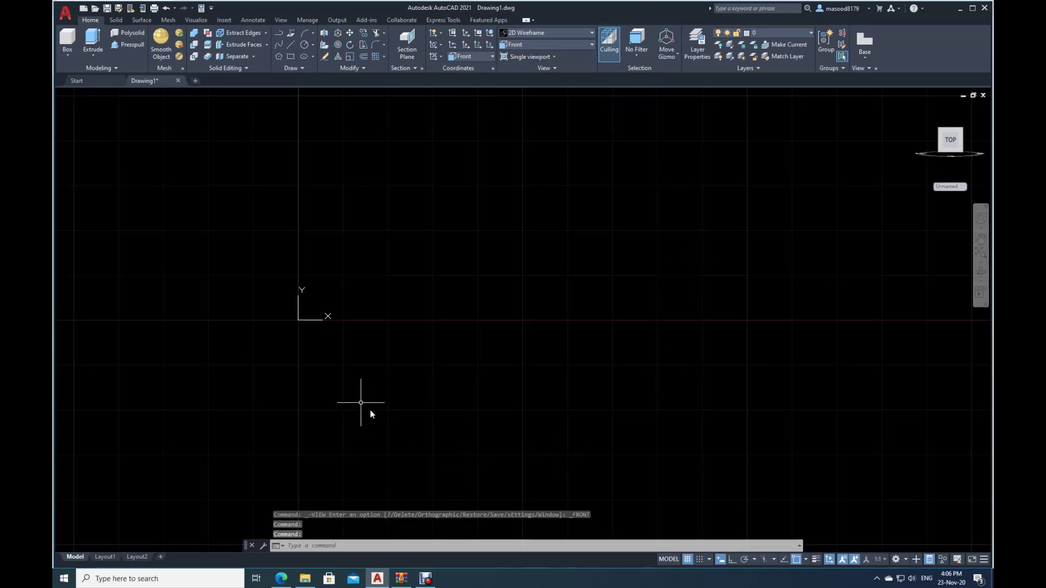
# - Turn on ortho mode and, consulting the LESSON 1 PDF in Edge, draw an 80-unit horizontal base line just beside the origin
pyautogui.click(733, 561)
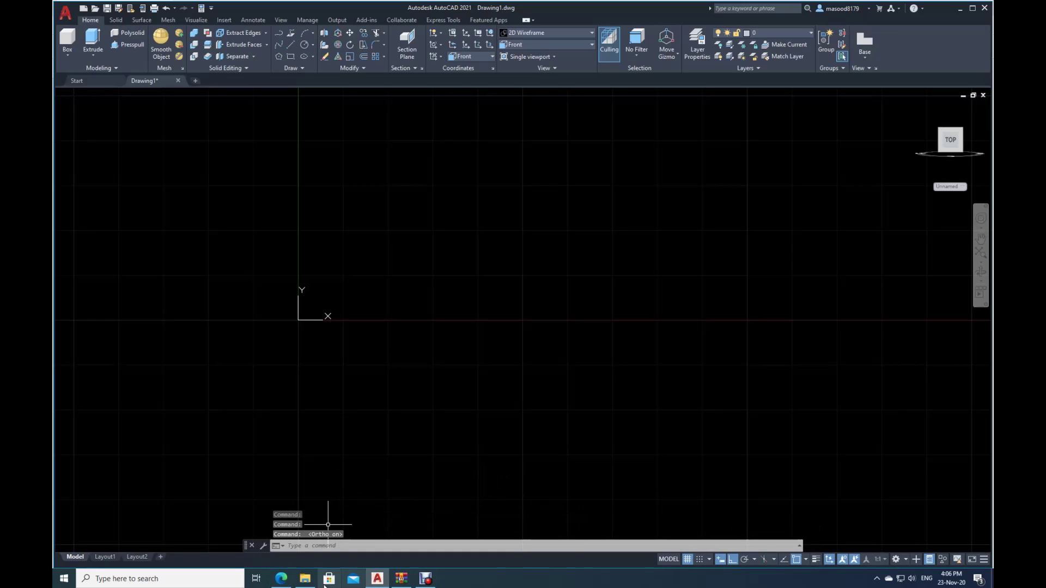
pyautogui.moveTo(282, 581)
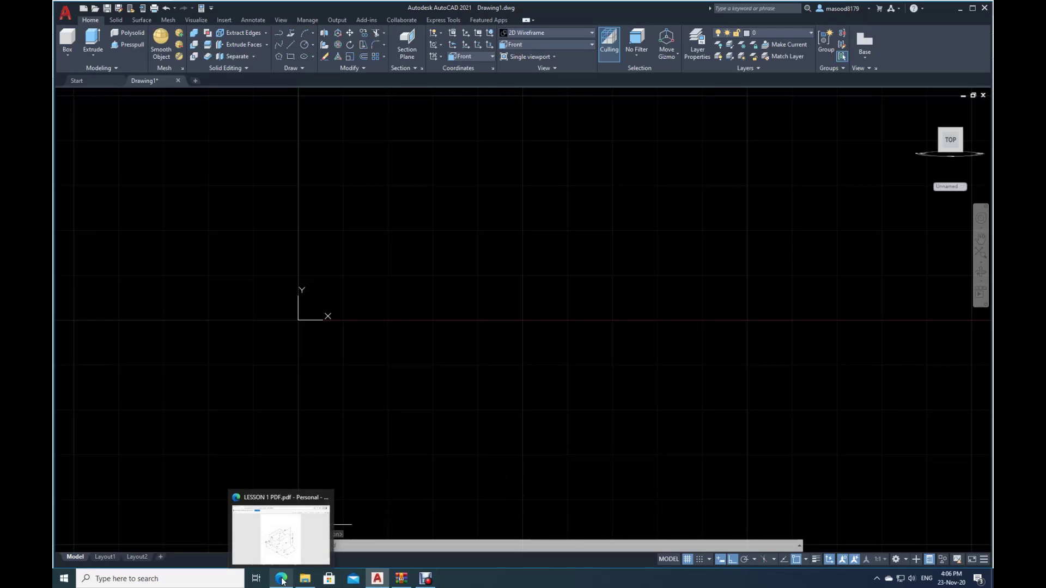
pyautogui.click(286, 545)
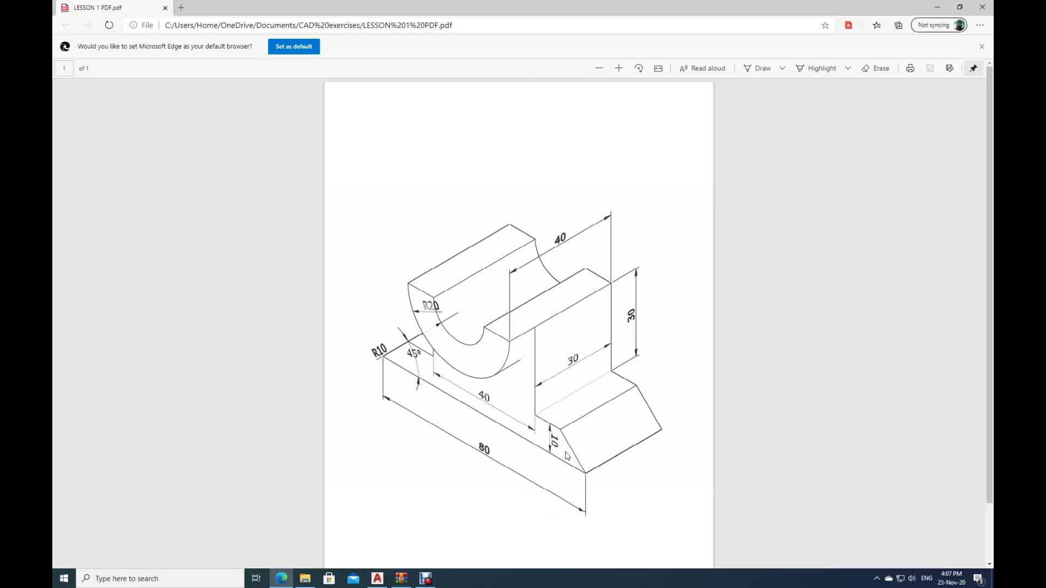
pyautogui.click(381, 579)
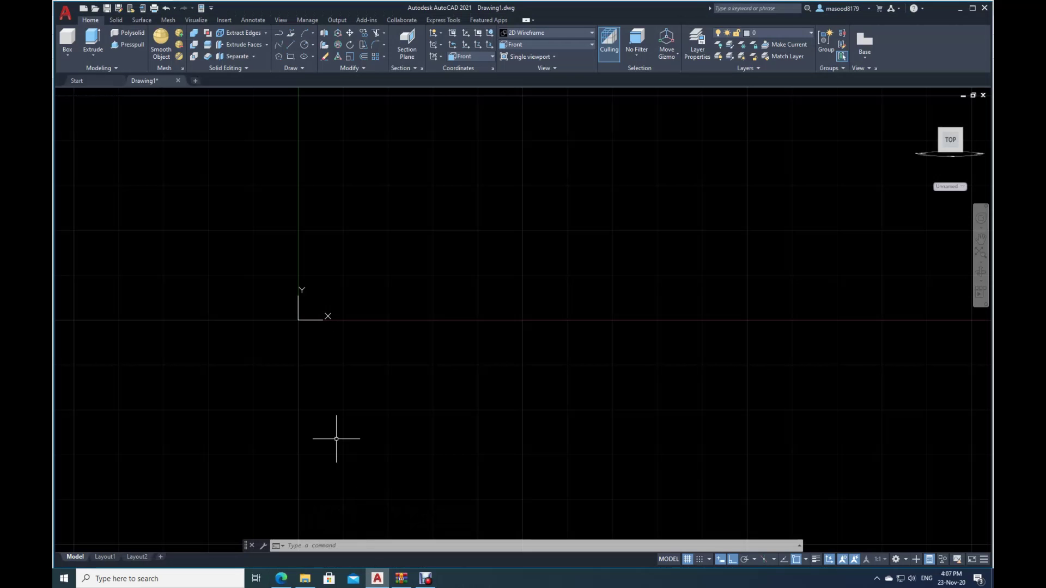
pyautogui.click(293, 46)
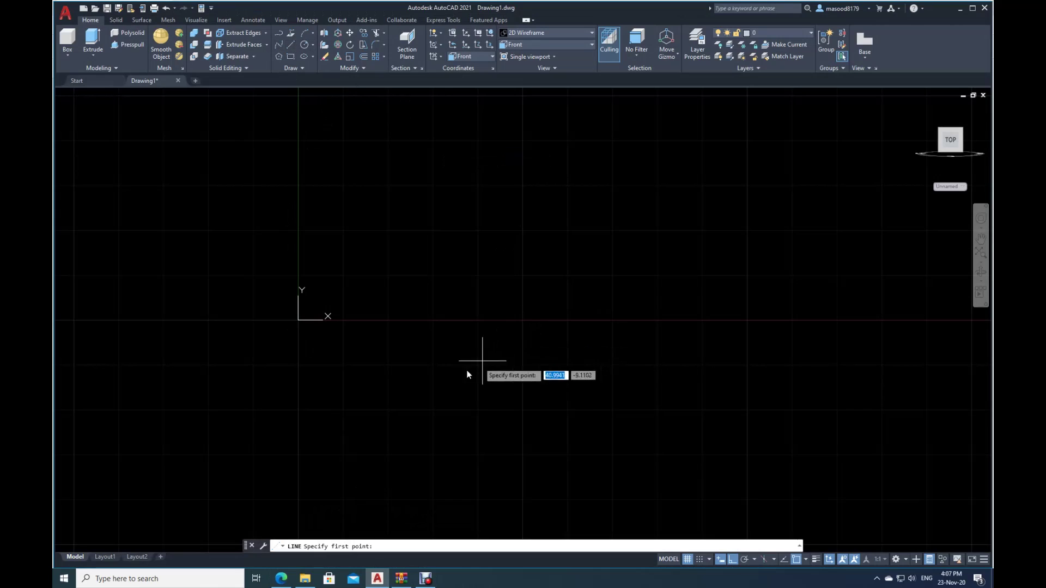
pyautogui.click(389, 308)
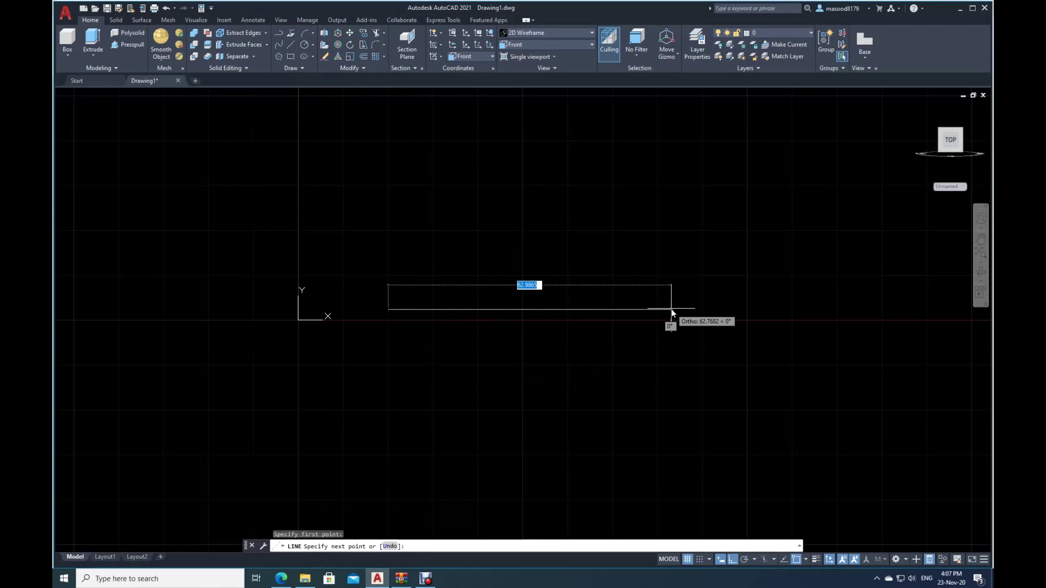
pyautogui.write('80')
pyautogui.press('Return')
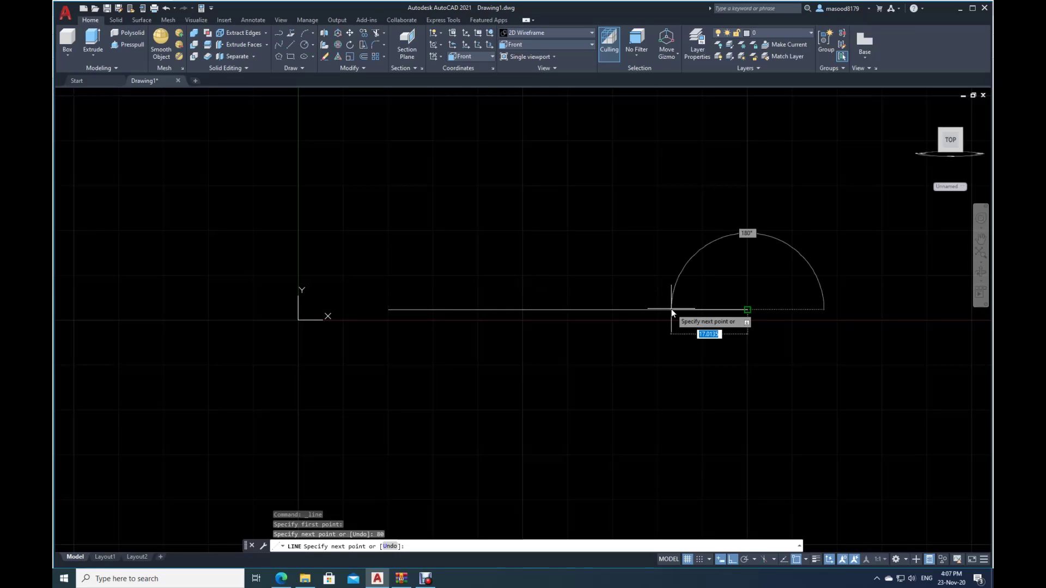
pyautogui.press('Return')
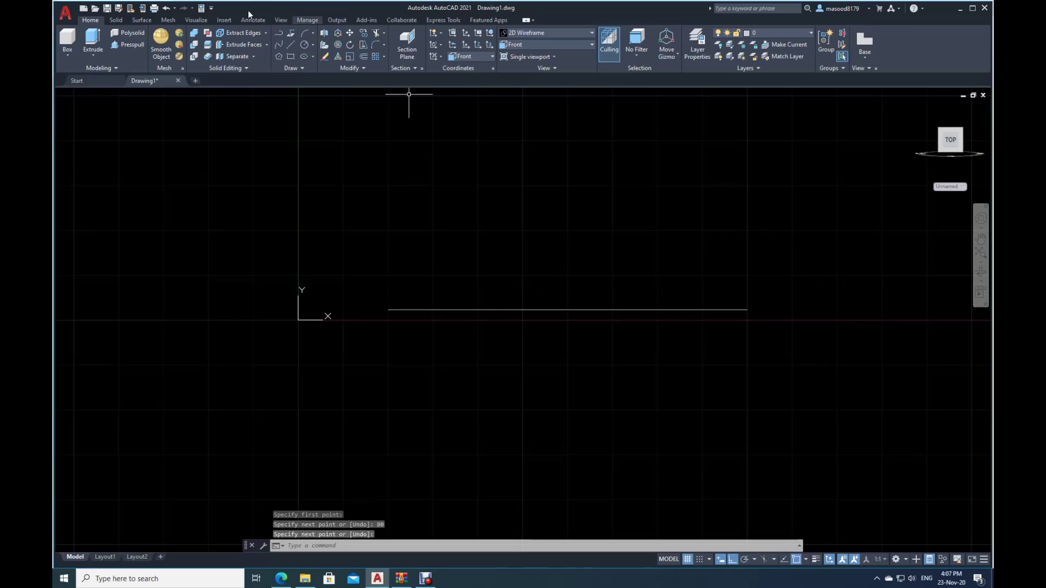
# - Offset the base line 10 units upward using the Through option
pyautogui.click(364, 56)
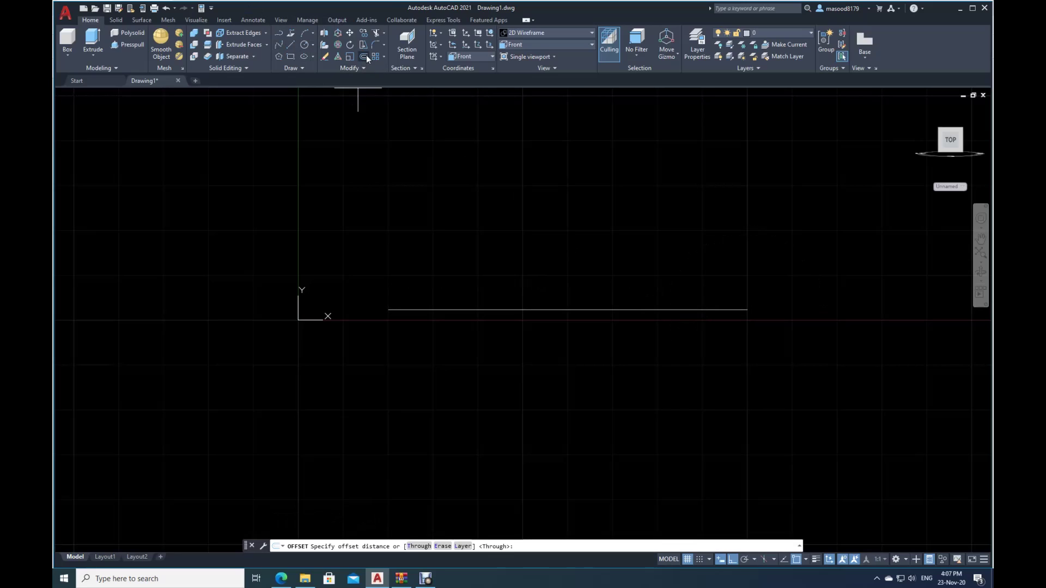
pyautogui.click(424, 546)
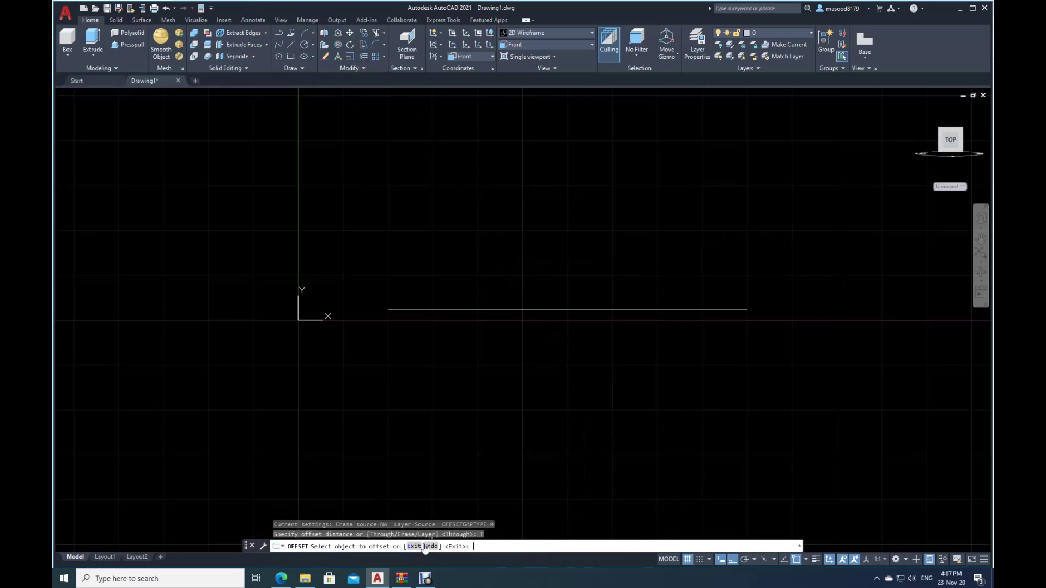
pyautogui.click(576, 311)
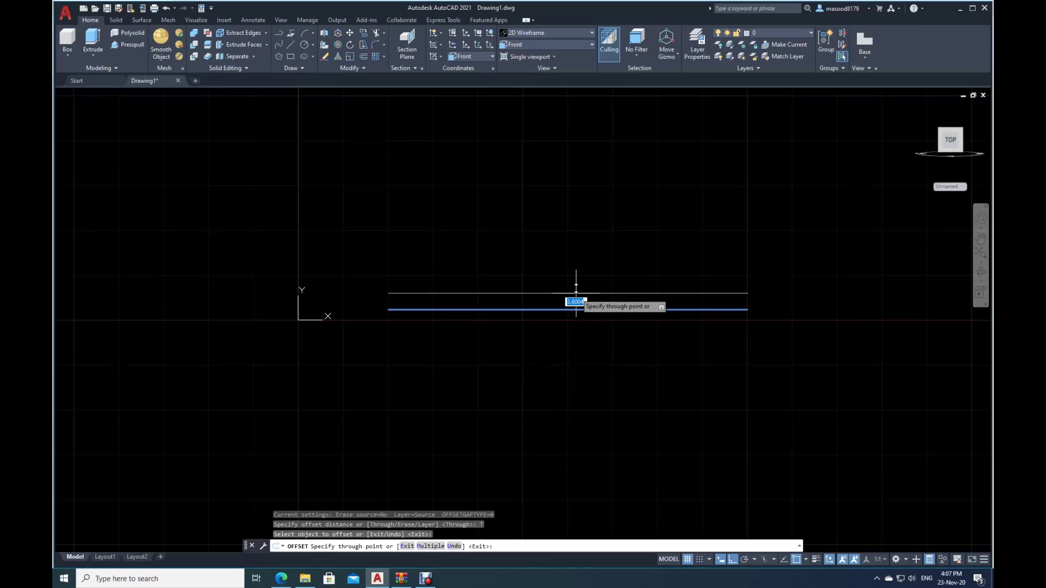
pyautogui.write('10')
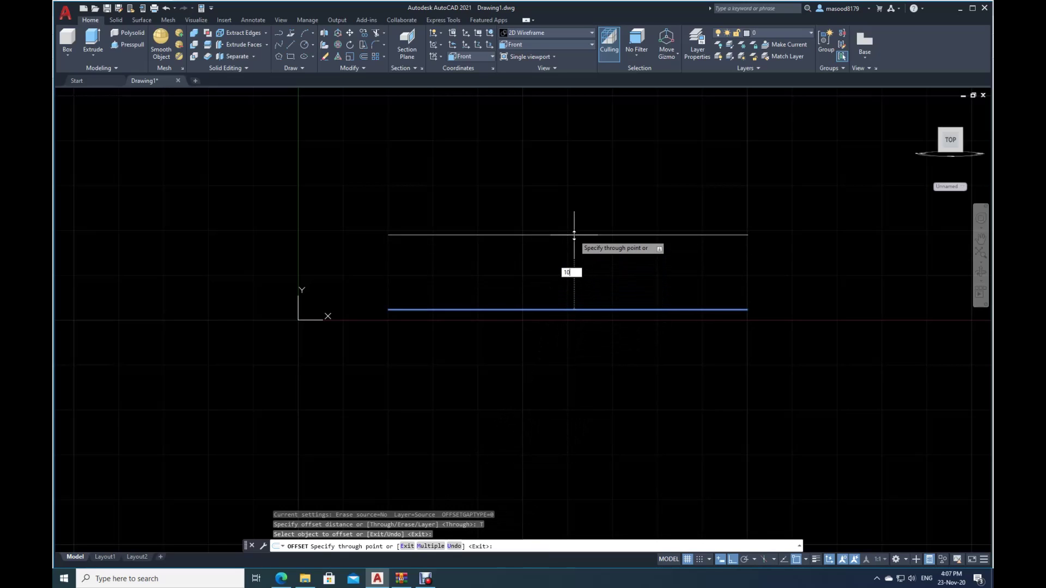
pyautogui.press('Return')
pyautogui.press('Escape')
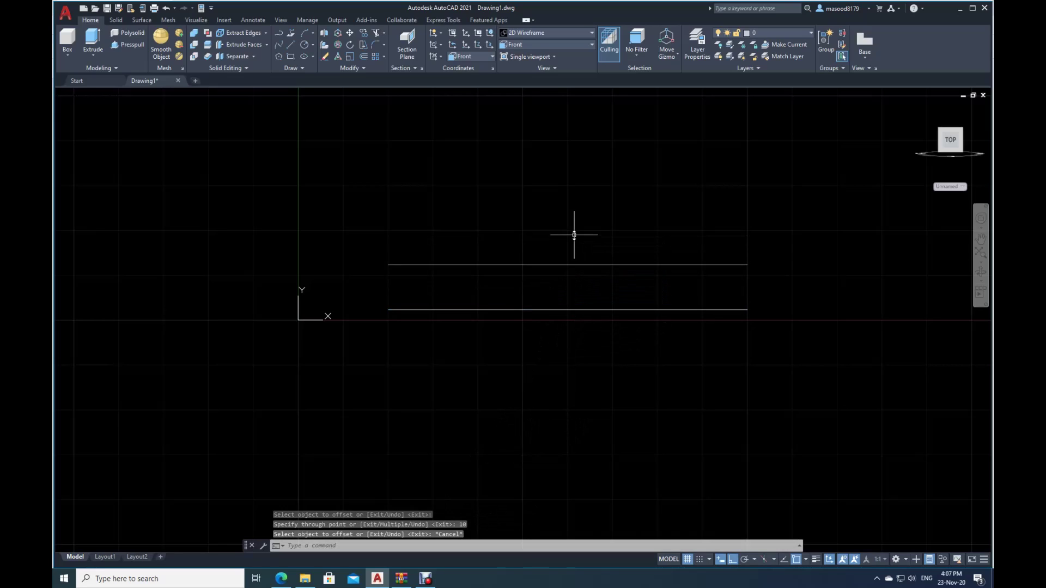
# - Turn off ortho mode and draw a 20-unit line at 45° upward from the left end of the base line
pyautogui.click(292, 45)
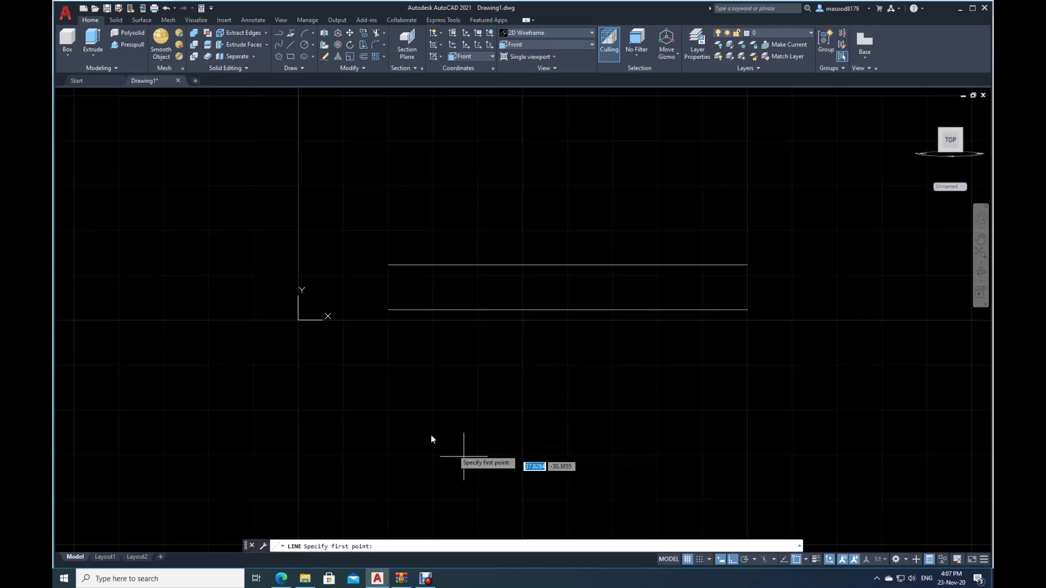
pyautogui.click(388, 310)
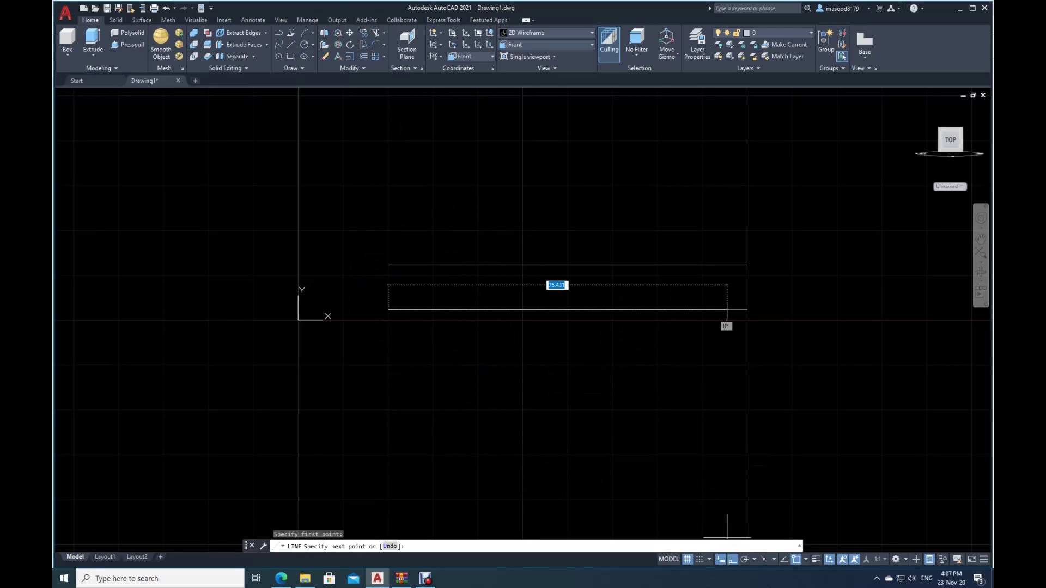
pyautogui.click(732, 560)
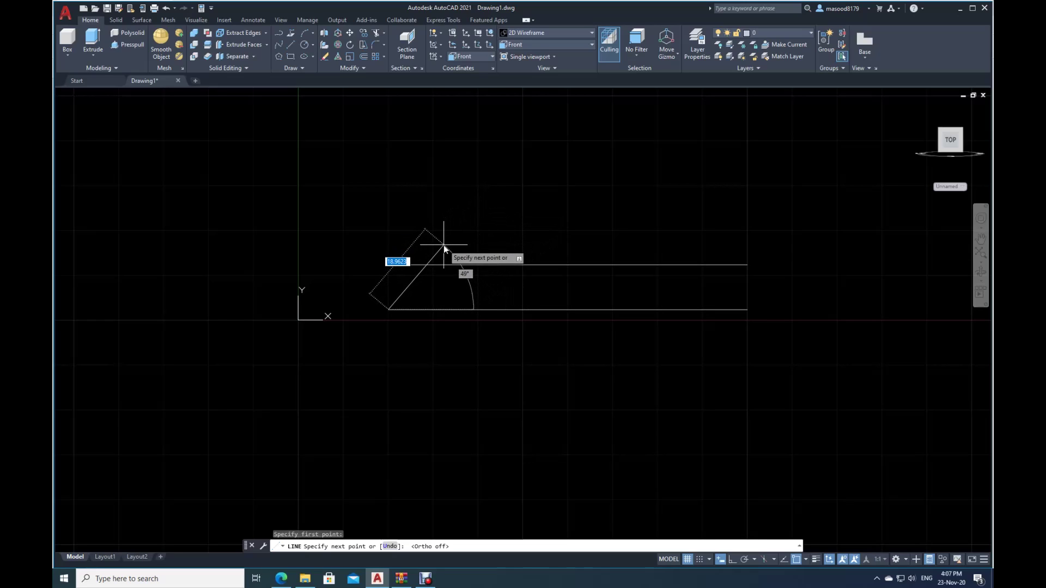
pyautogui.write('20')
pyautogui.press('Tab')
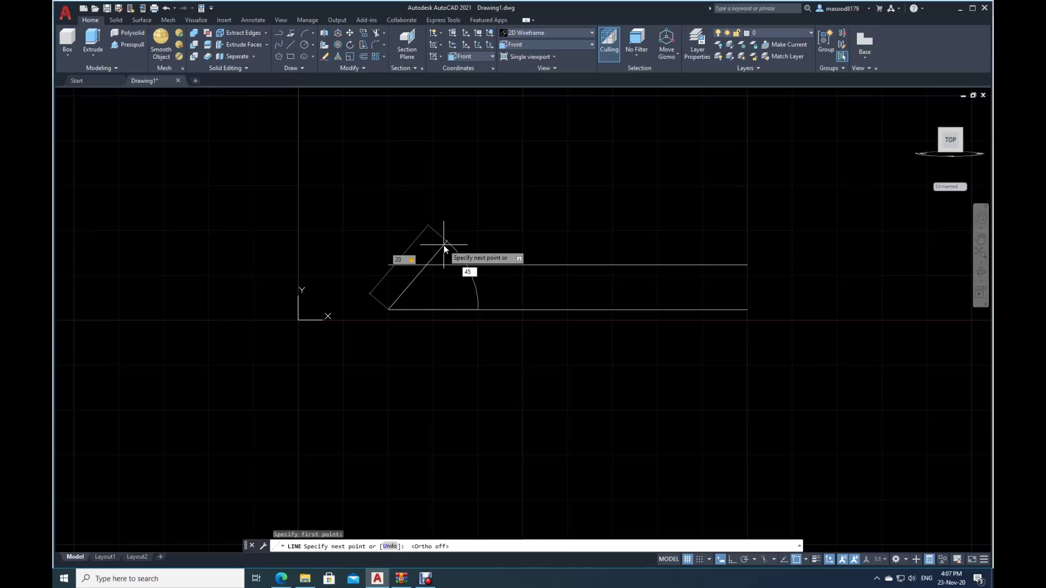
pyautogui.press('Return')
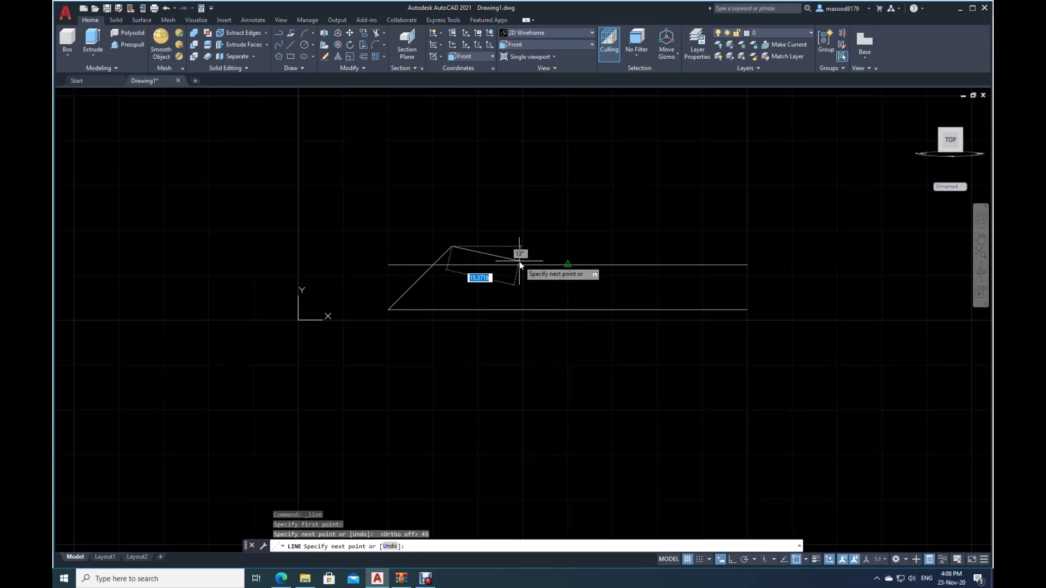
pyautogui.press('Escape')
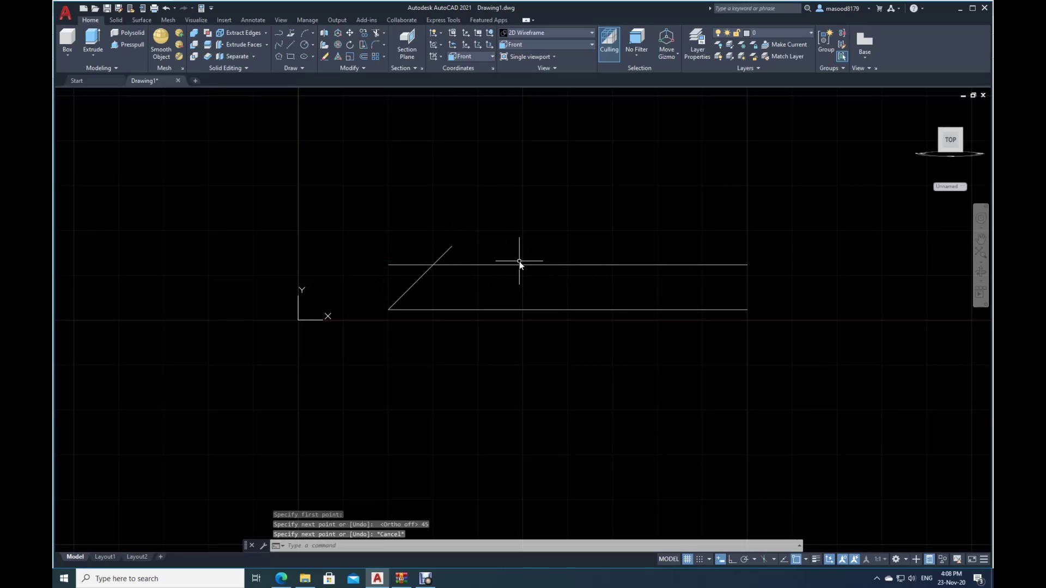
# - Draw a 20-unit line at 135° upward from the right end of the base line
pyautogui.click(292, 45)
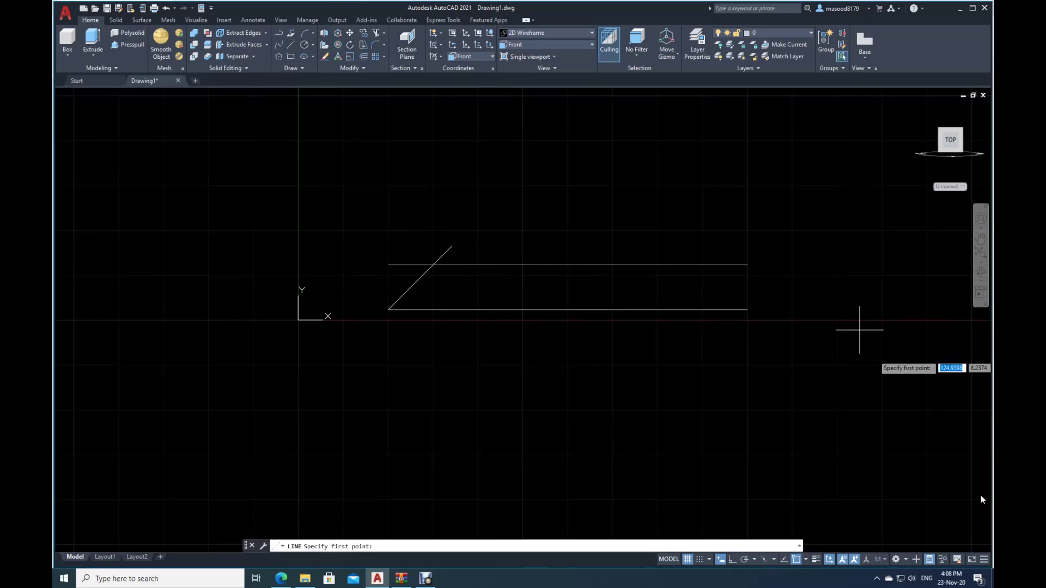
pyautogui.click(750, 310)
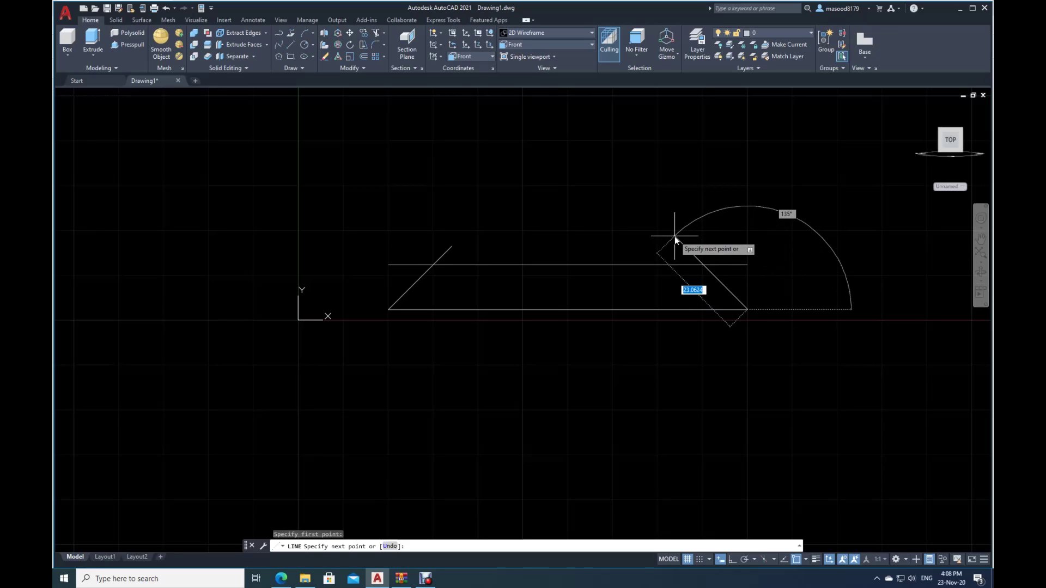
pyautogui.write('20')
pyautogui.press('Tab')
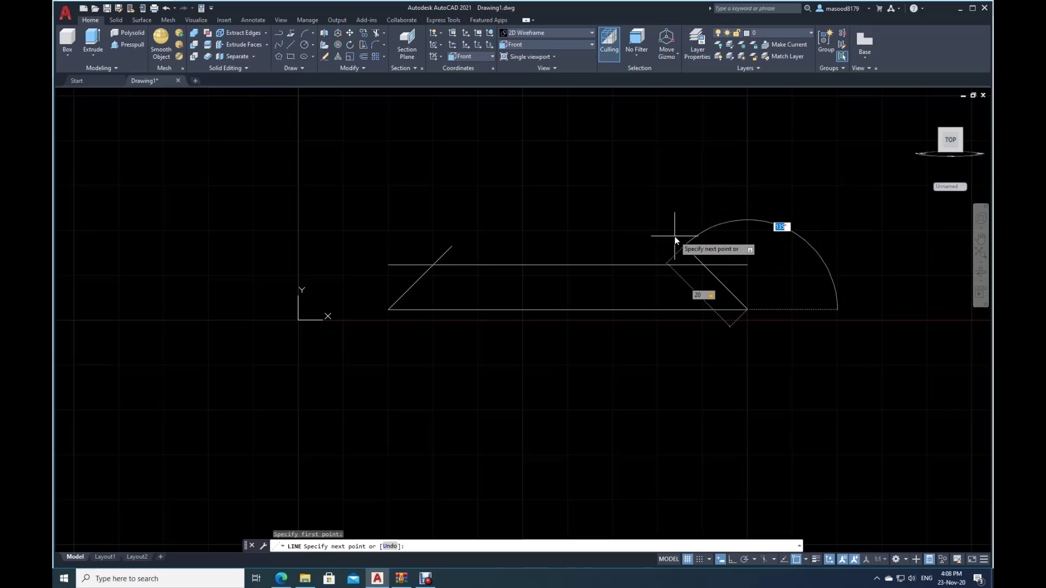
pyautogui.write('135')
pyautogui.press('Return')
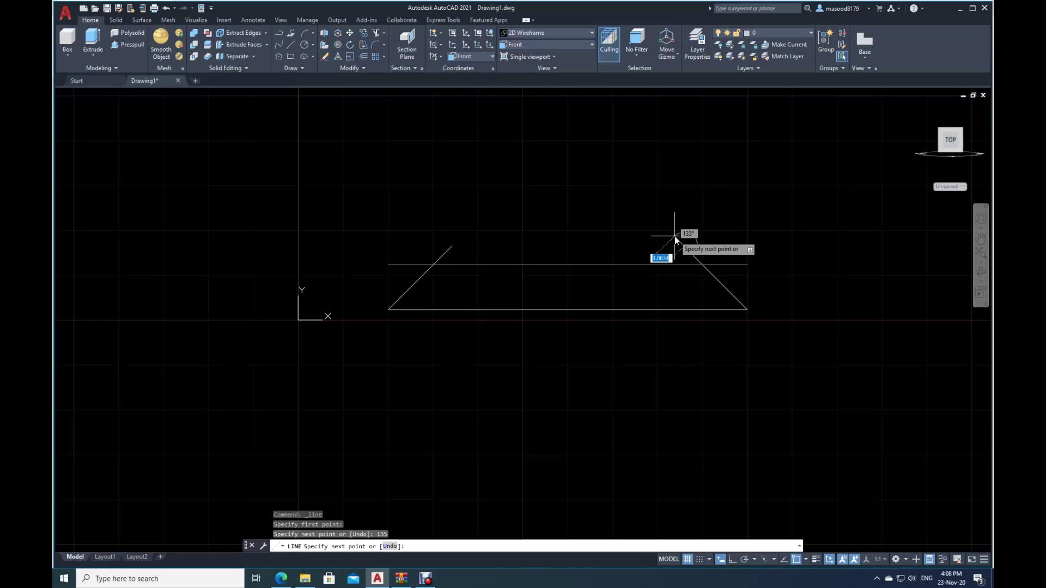
# - Trim the angled lines above the upper base line and the upper line's overhangs beyond them to leave a closed trapezoid
pyautogui.press('Return')
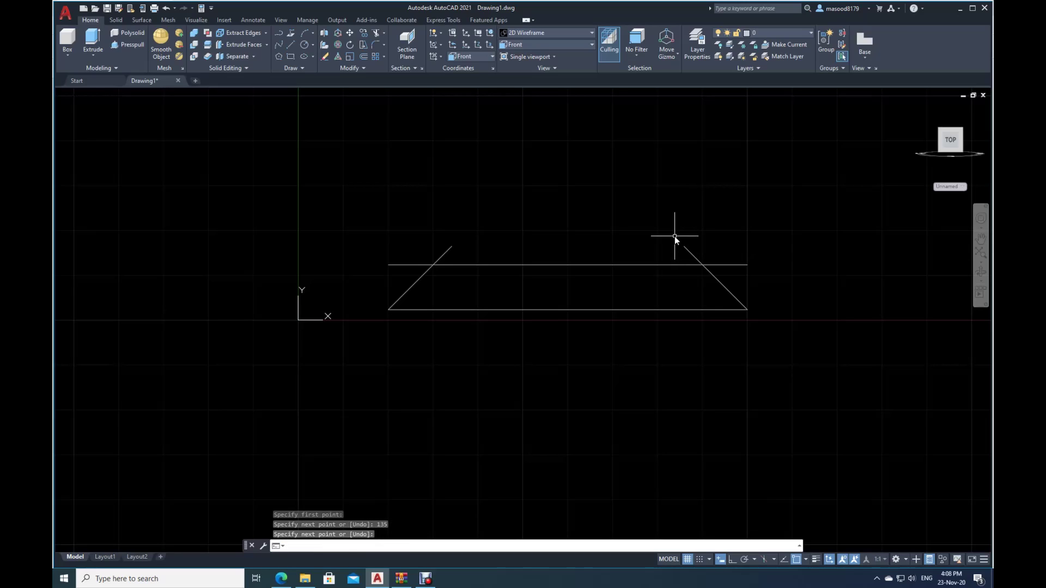
pyautogui.click(376, 33)
pyautogui.moveTo(729, 254); pyautogui.dragTo(663, 252)
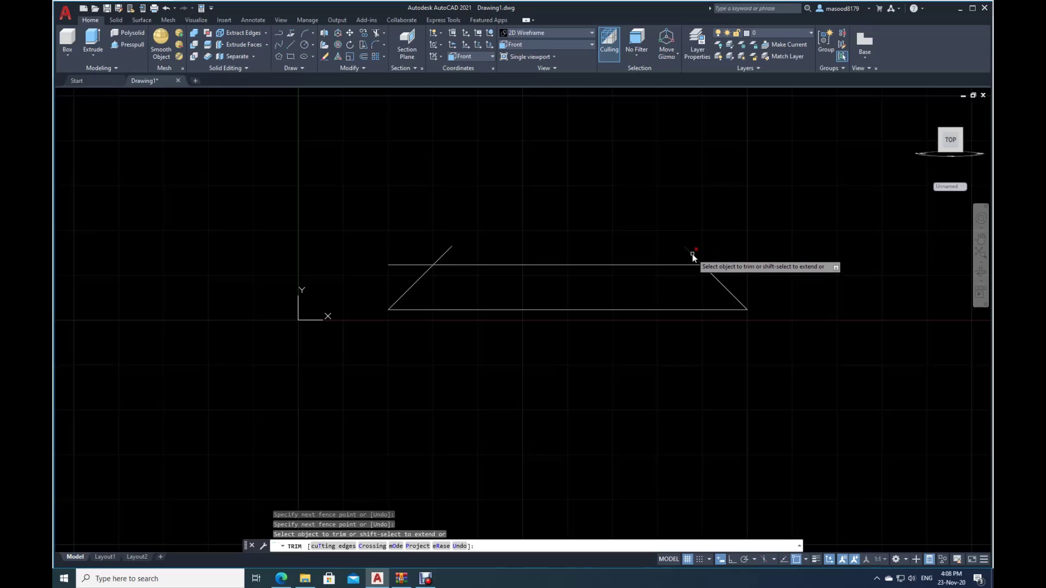
pyautogui.click(697, 254)
pyautogui.click(445, 255)
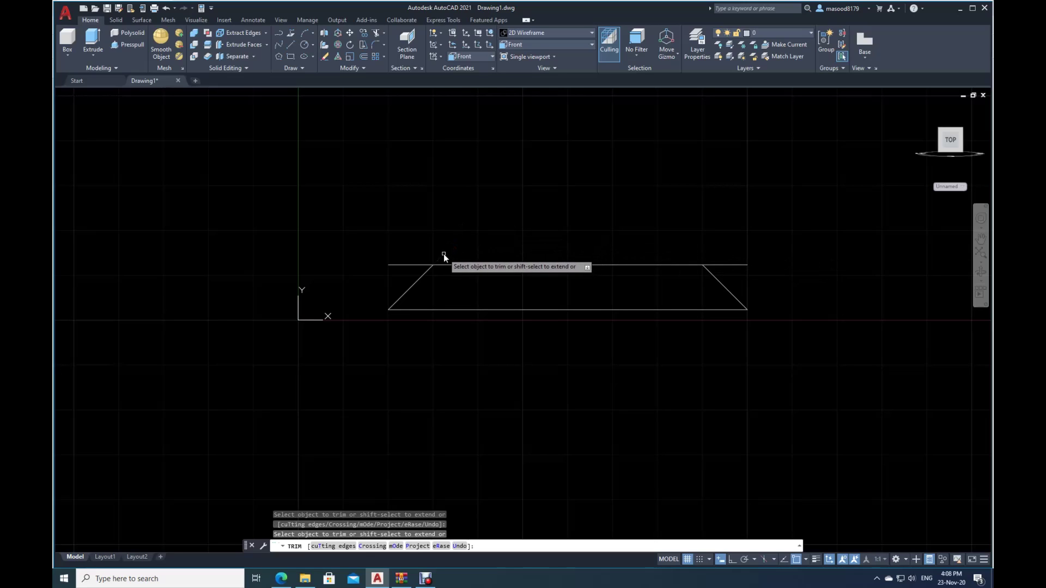
pyautogui.moveTo(751, 283); pyautogui.dragTo(714, 248)
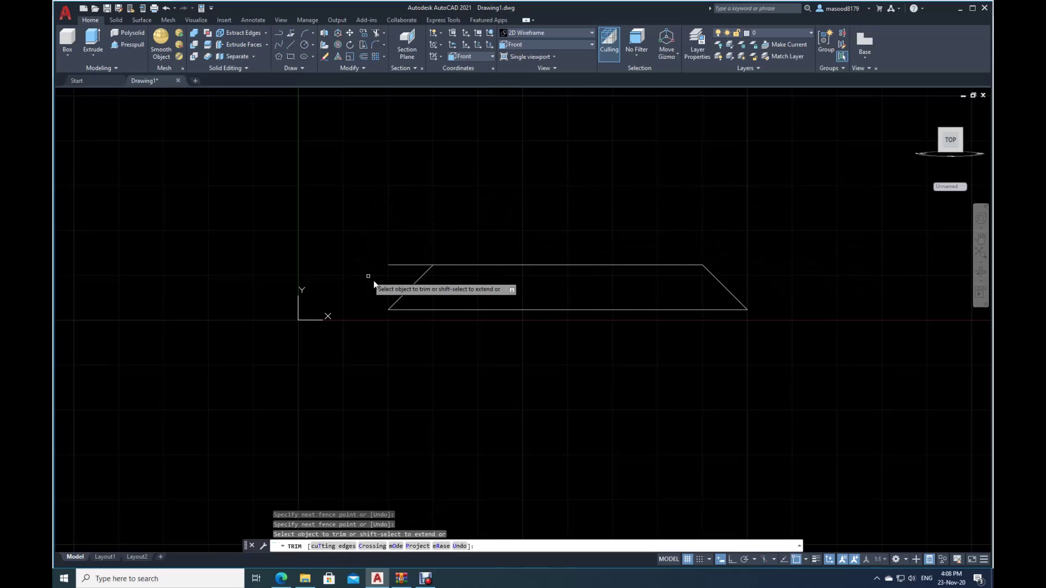
pyautogui.moveTo(369, 280)
pyautogui.mouseDown()
pyautogui.moveTo(413, 273)
pyautogui.moveTo(403, 230)
pyautogui.mouseUp()
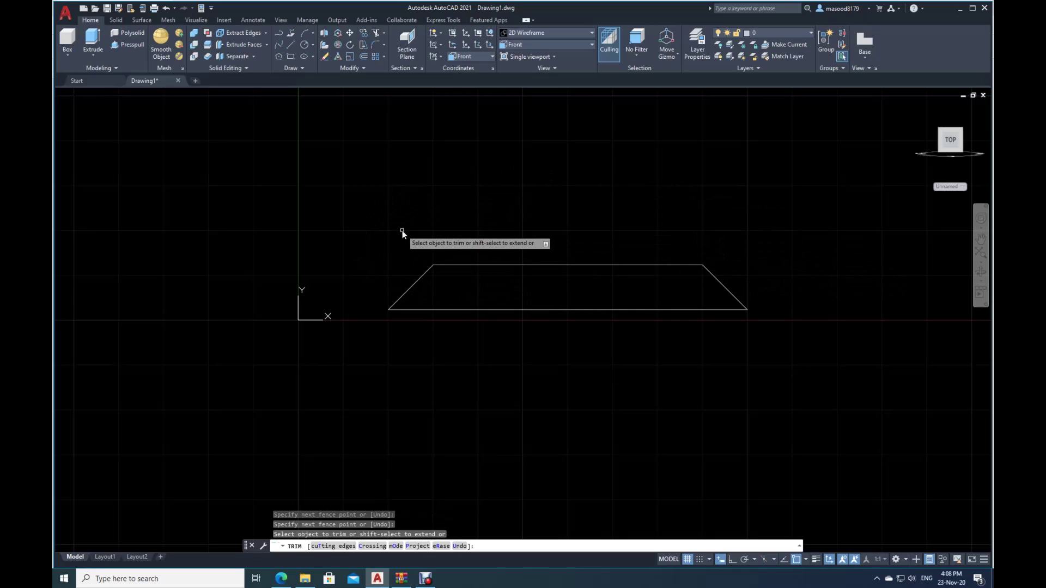
pyautogui.press('Return')
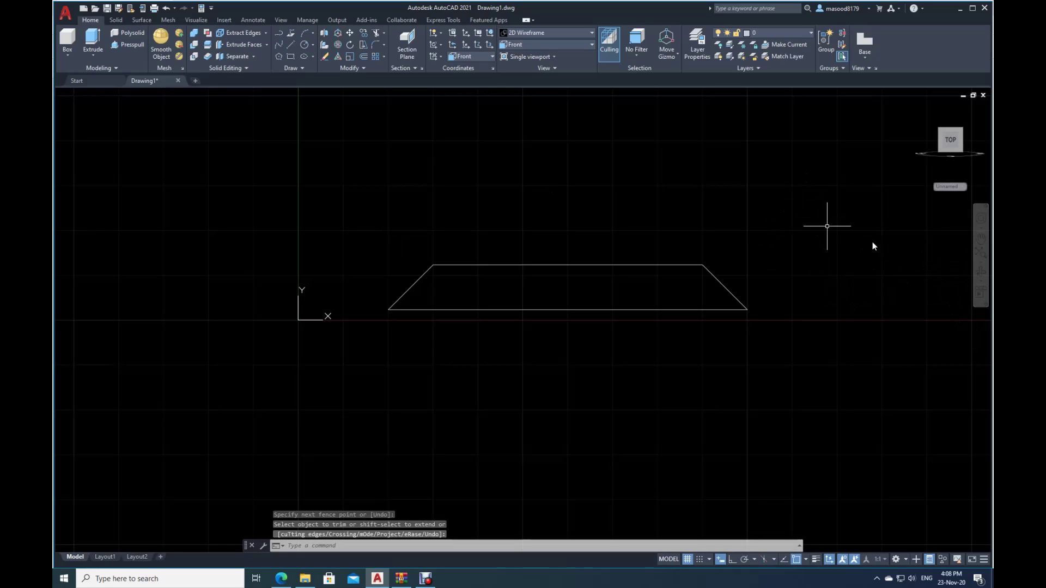
# - Consult the LESSON 1 PDF in Edge, then in AutoCAD turn on ortho mode and draw a 30-unit vertical line up from the trapezoid's top-edge midpoint
pyautogui.click(981, 238)
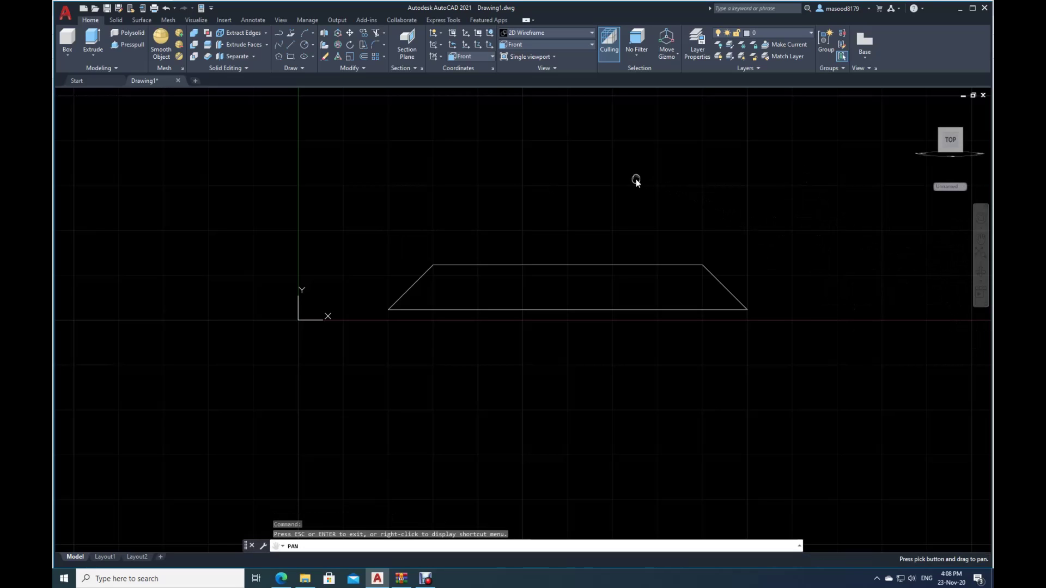
pyautogui.moveTo(637, 182); pyautogui.dragTo(616, 270)
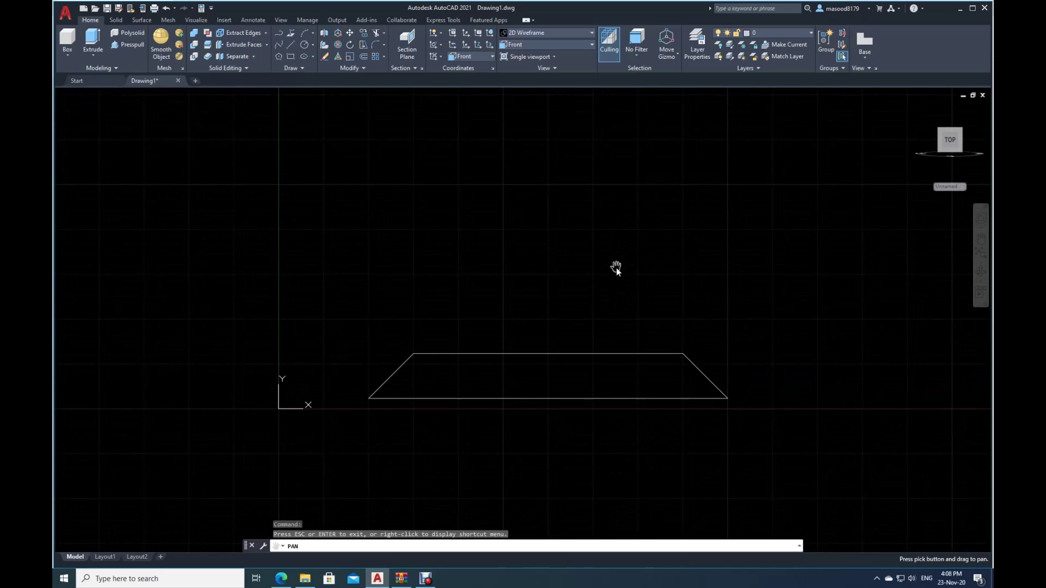
pyautogui.press('Escape')
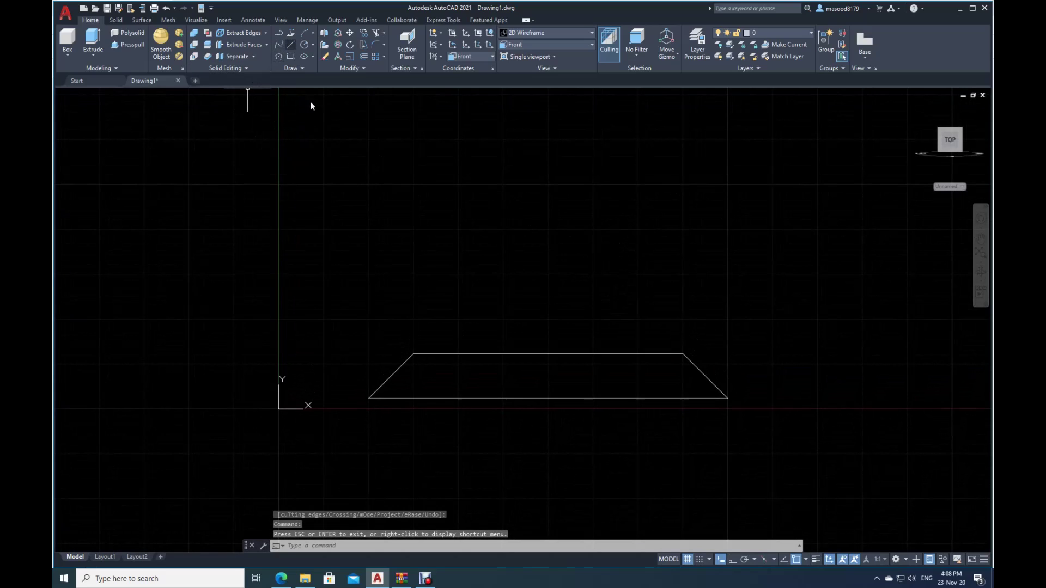
pyautogui.click(282, 581)
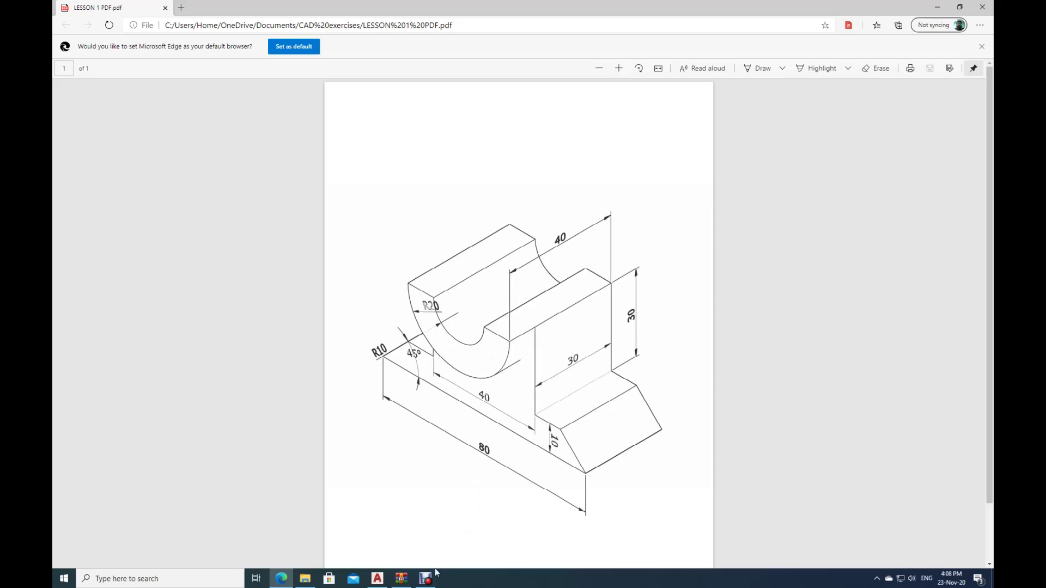
pyautogui.click(379, 580)
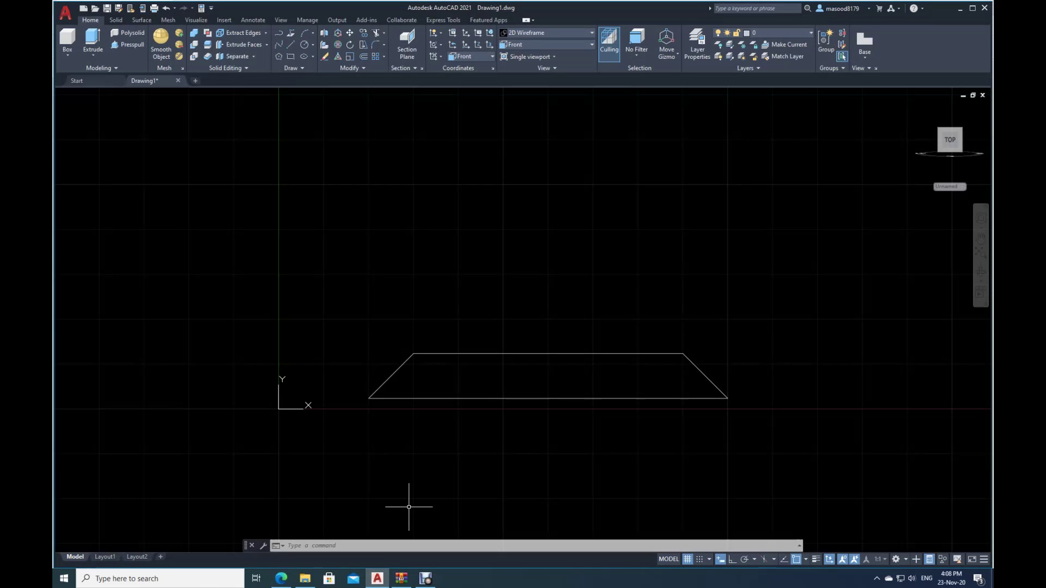
pyautogui.click(291, 45)
pyautogui.click(548, 353)
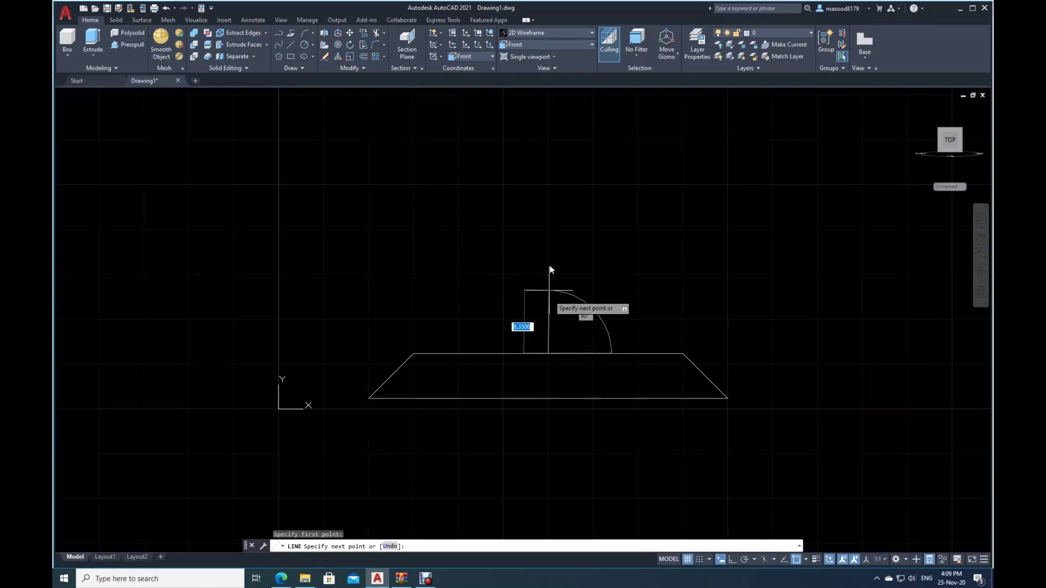
pyautogui.click(733, 559)
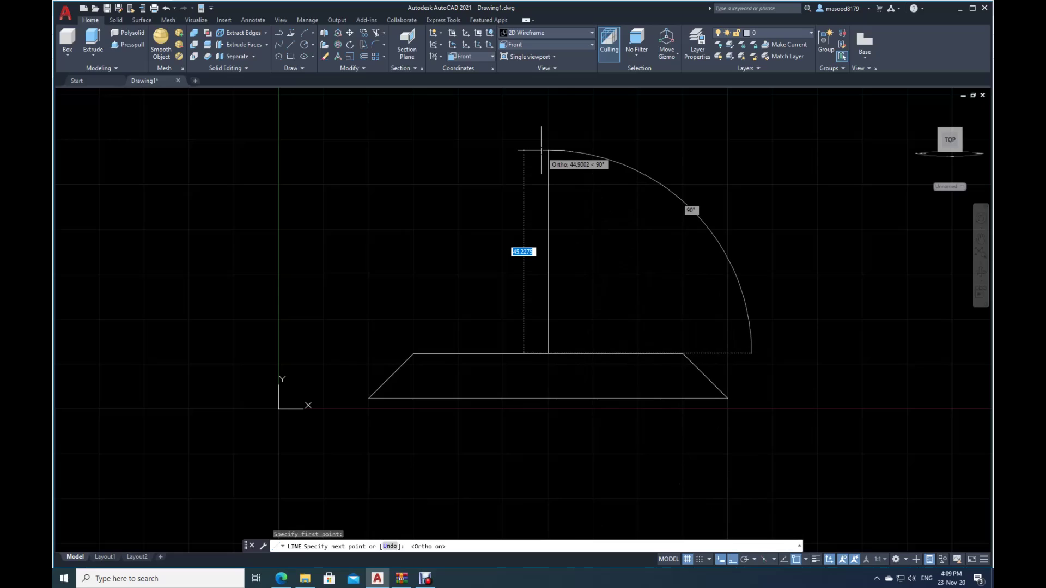
pyautogui.write('30')
pyautogui.press('Return')
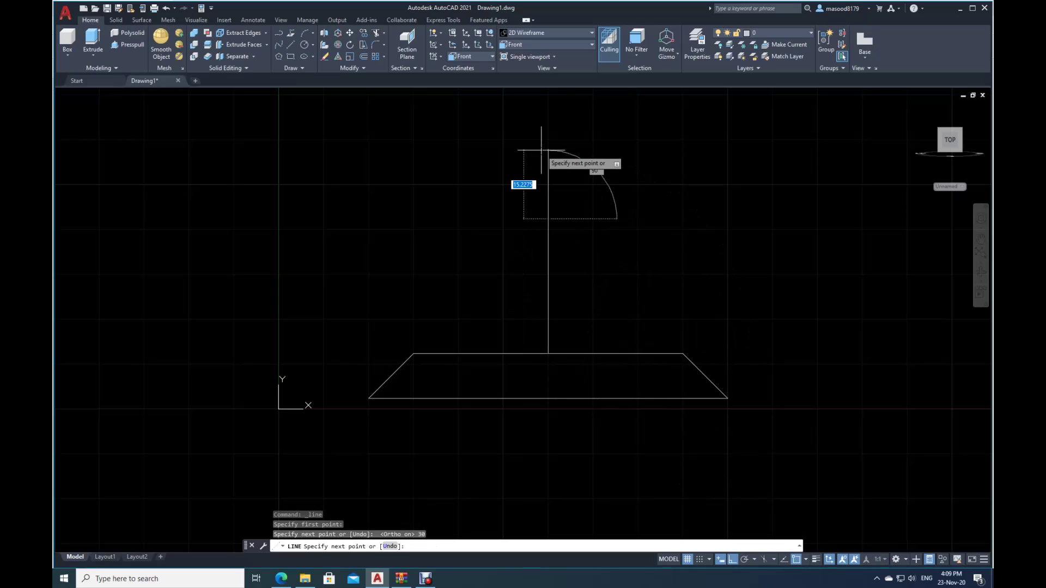
pyautogui.press('Escape')
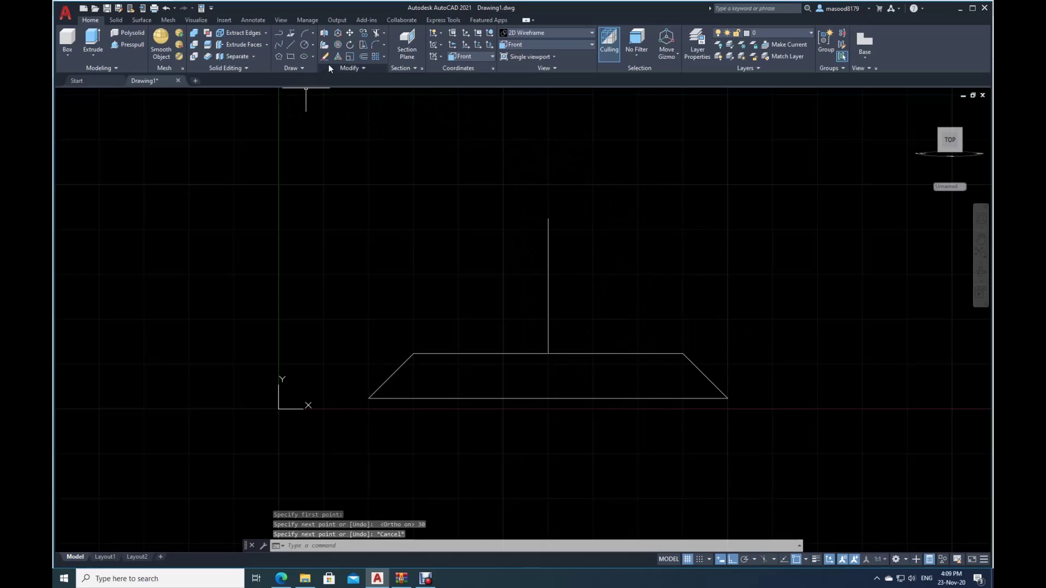
# - Offset the vertical centre line 20 units to each side using the Through option
pyautogui.click(364, 56)
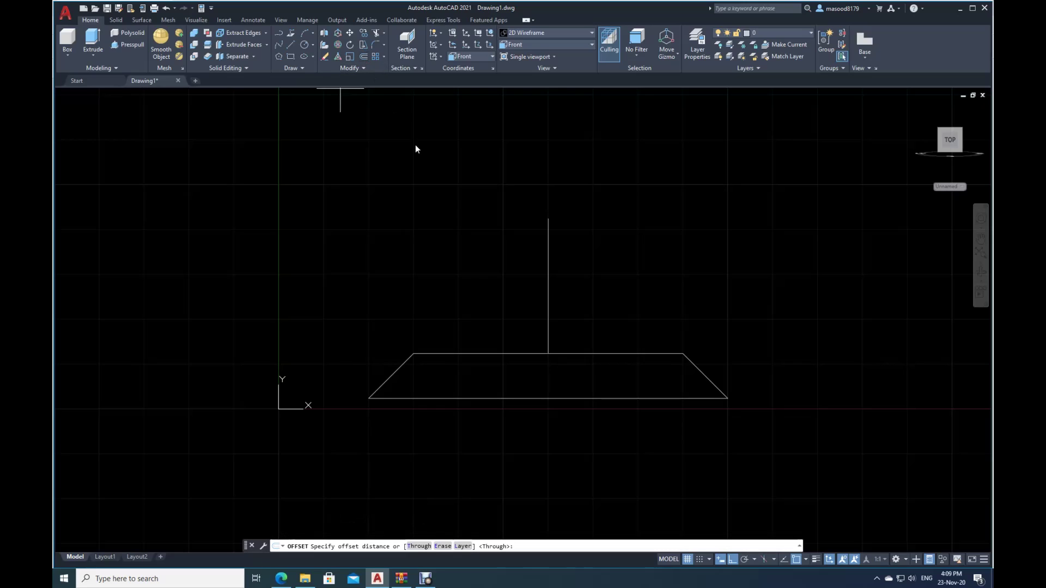
pyautogui.click(417, 548)
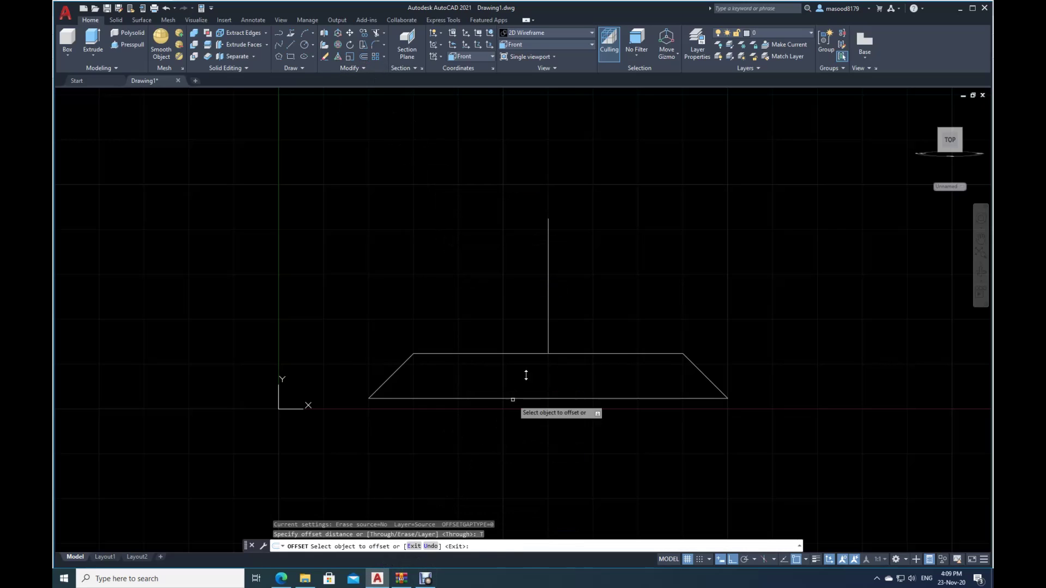
pyautogui.click(547, 311)
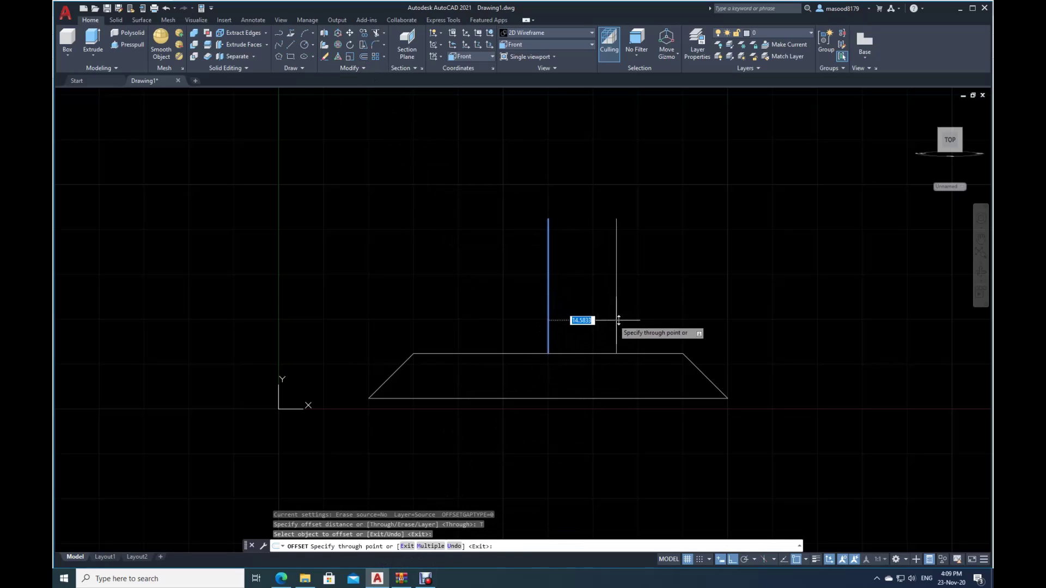
pyautogui.write('20')
pyautogui.press('Return')
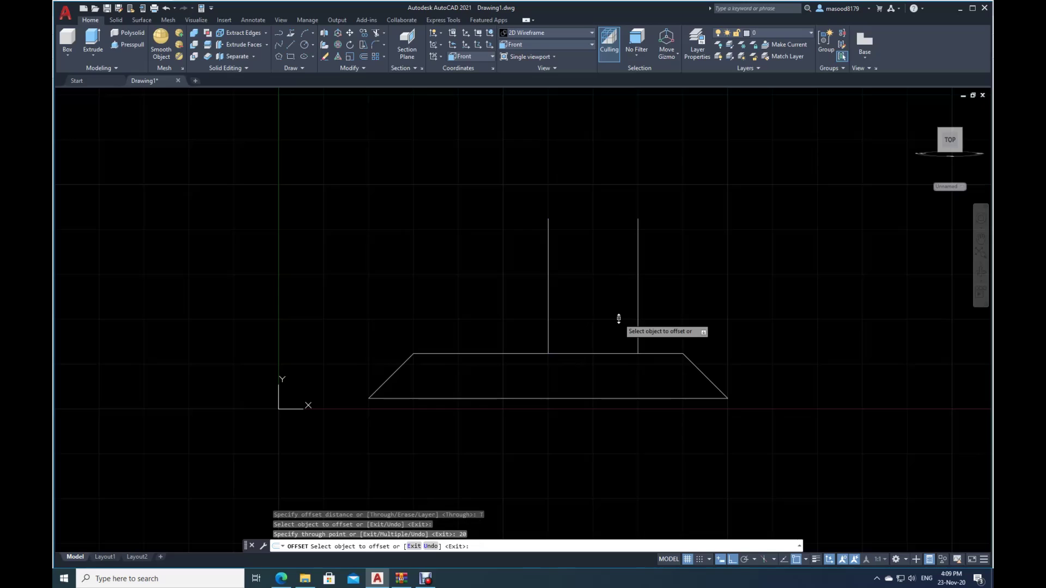
pyautogui.click(548, 321)
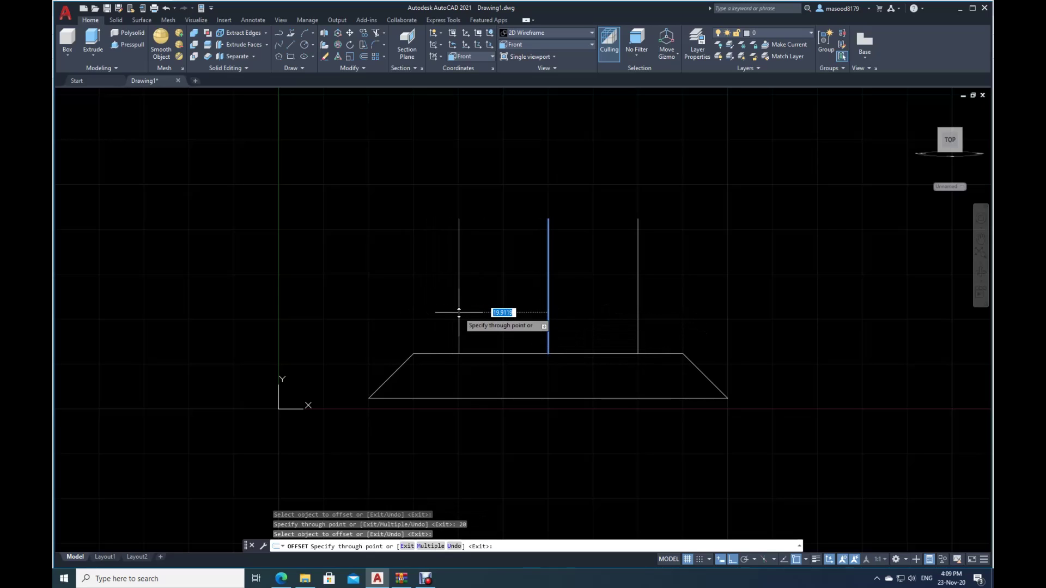
pyautogui.write('20')
pyautogui.press('Return')
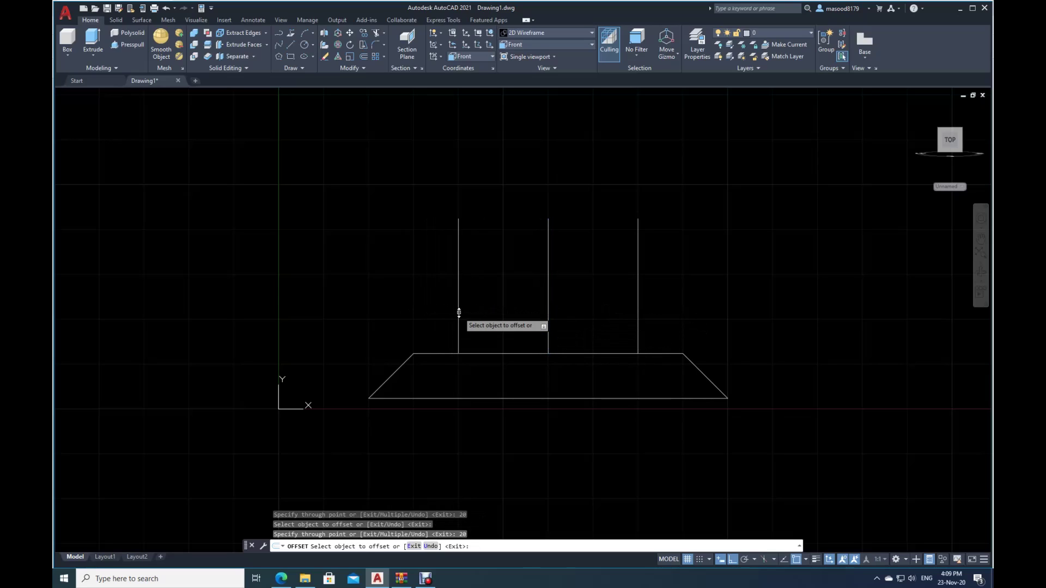
pyautogui.press('Escape')
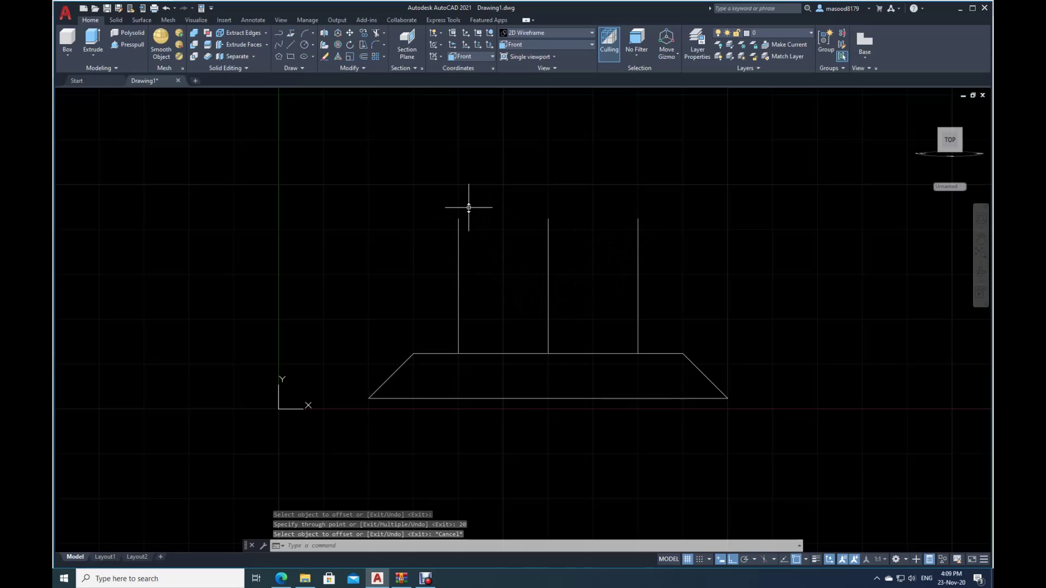
# - Draw a Start, Center, End arc from the left vertical's top to the right vertical's top, centred on the middle line's upper end
pyautogui.click(313, 33)
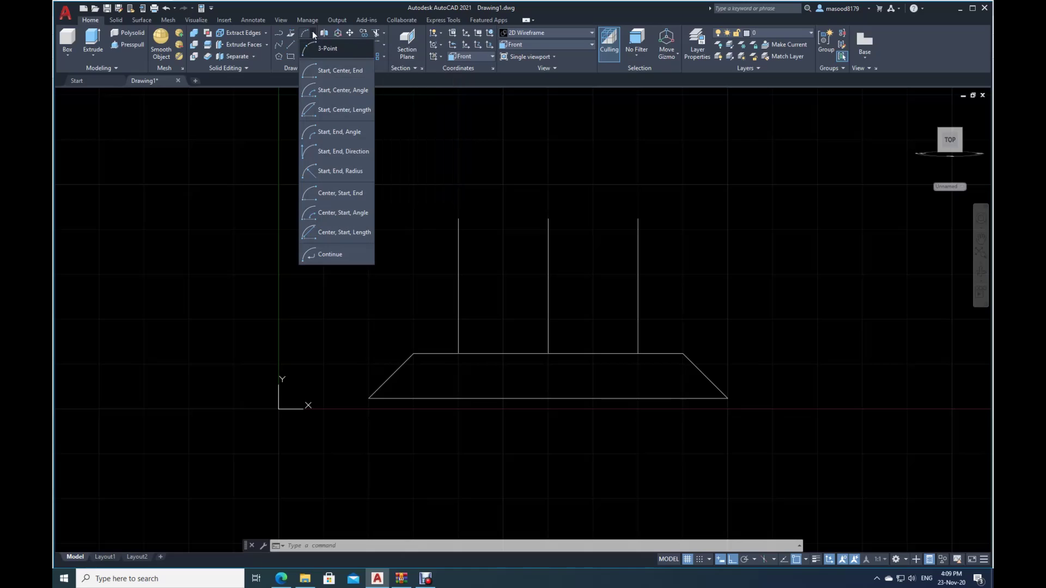
pyautogui.click(316, 74)
pyautogui.click(458, 219)
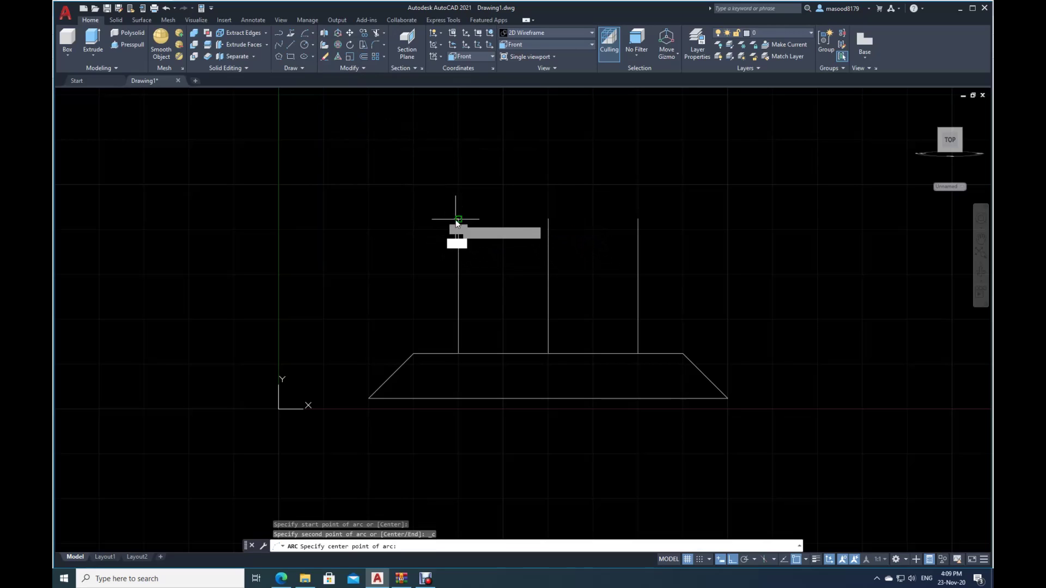
pyautogui.click(548, 228)
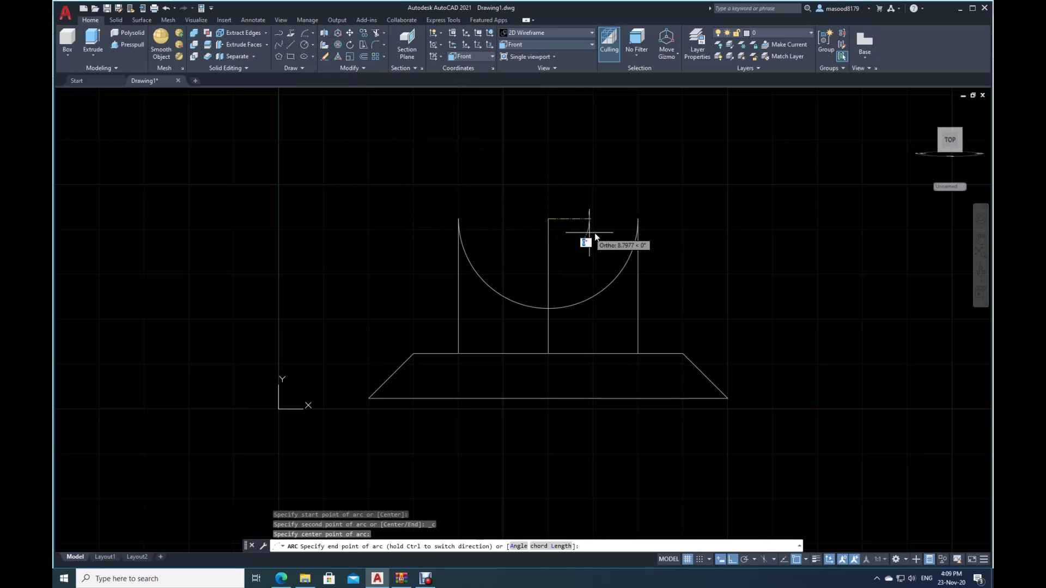
pyautogui.click(639, 223)
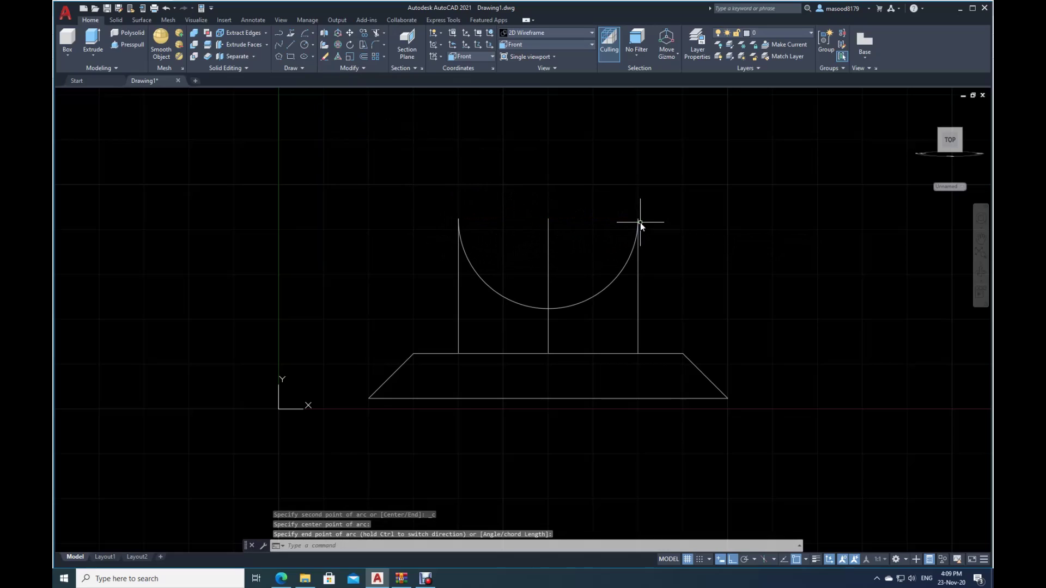
pyautogui.press('Escape')
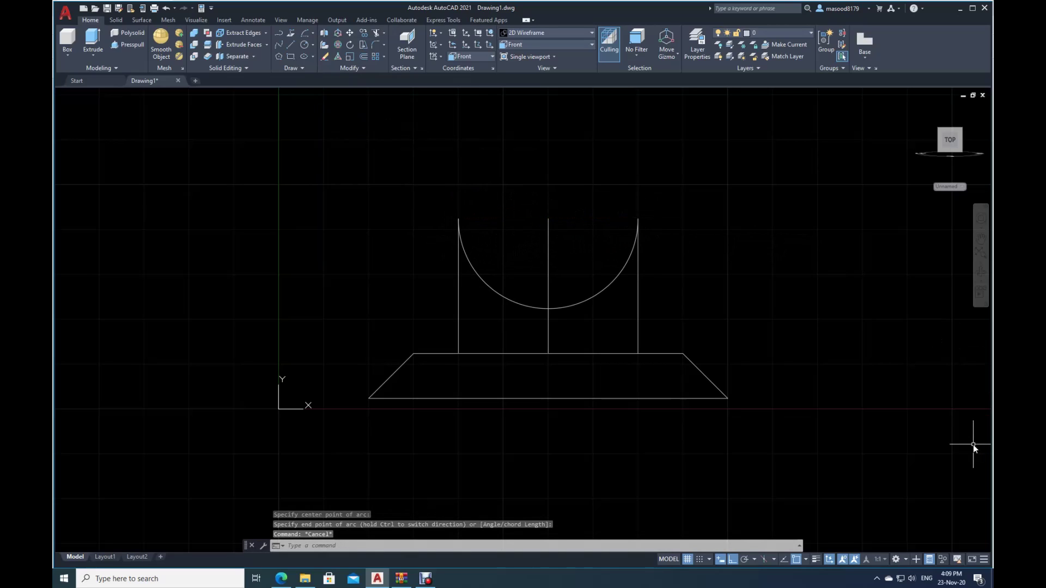
# - Draw a 10-unit horizontal line inward from the top of the left vertical line
pyautogui.click(291, 44)
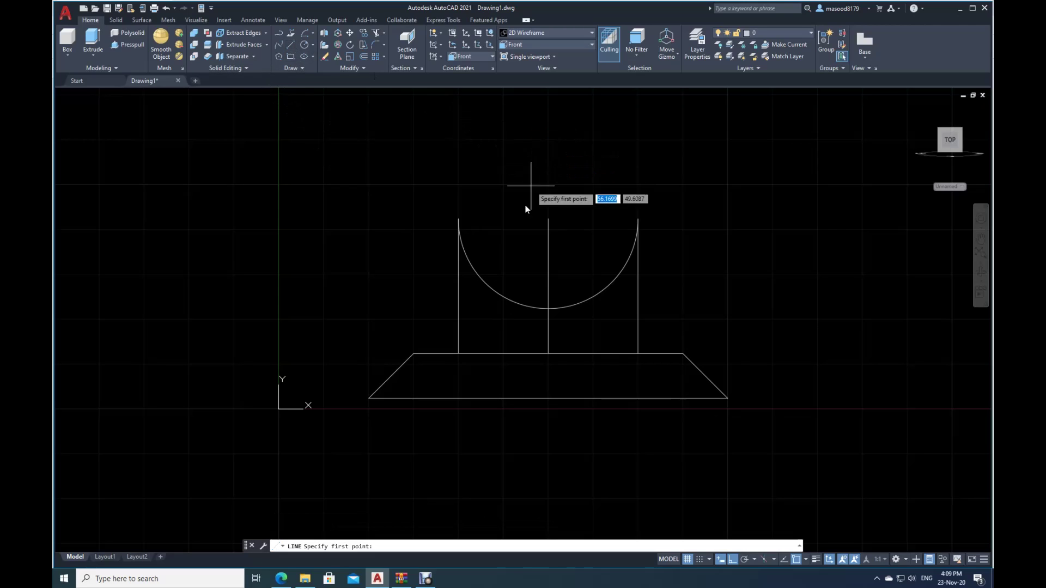
pyautogui.click(459, 220)
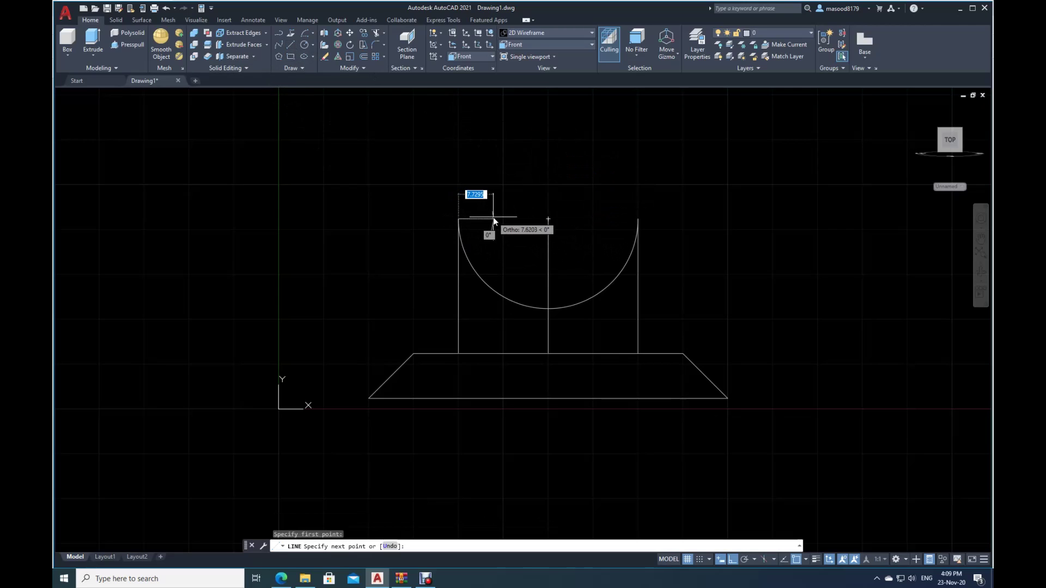
pyautogui.write('10')
pyautogui.press('Return')
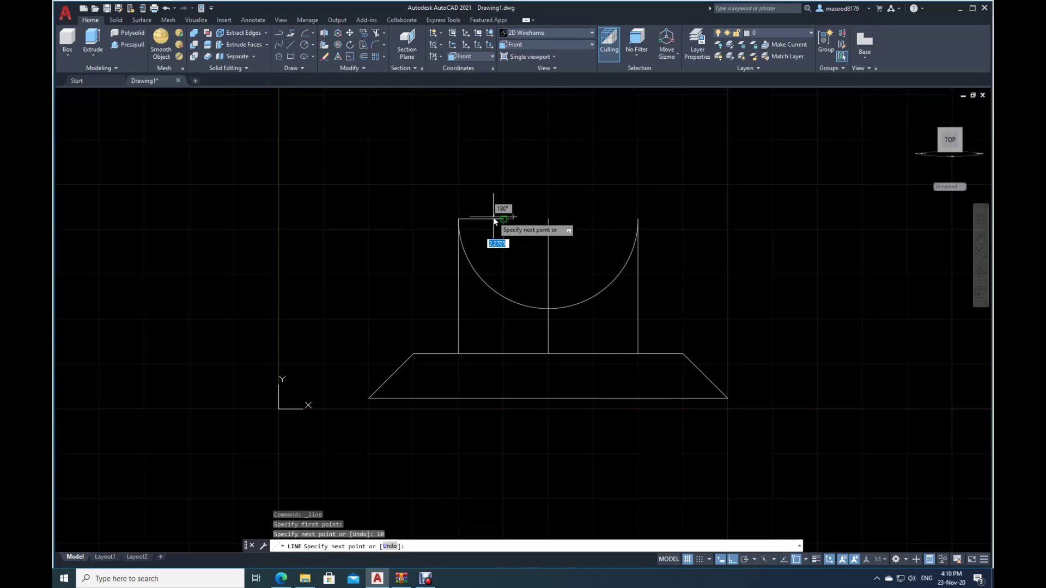
pyautogui.press('Escape')
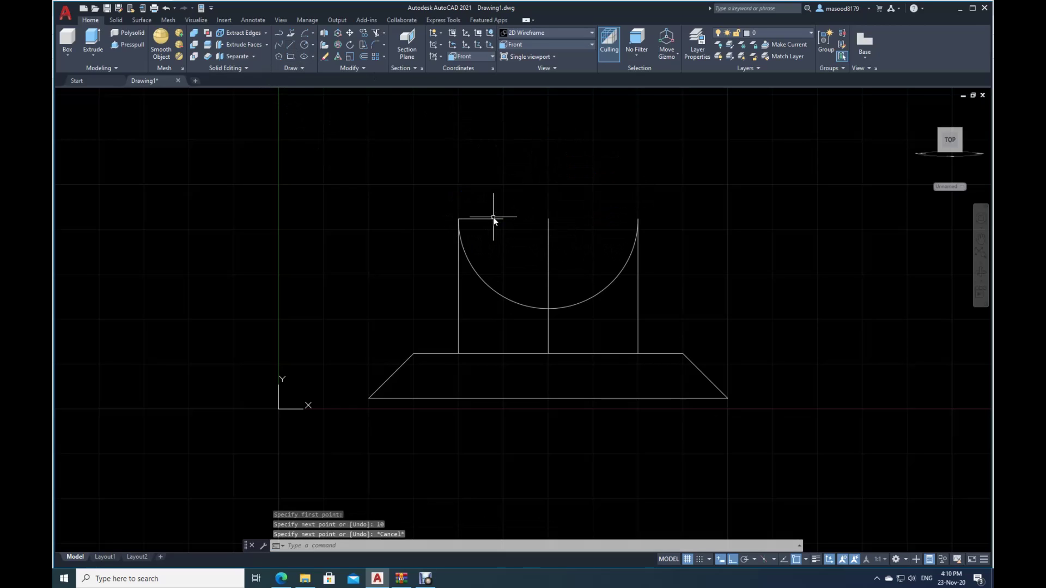
# - Draw a 10-unit horizontal line inward from the top of the right vertical line
pyautogui.click(290, 44)
pyautogui.click(641, 223)
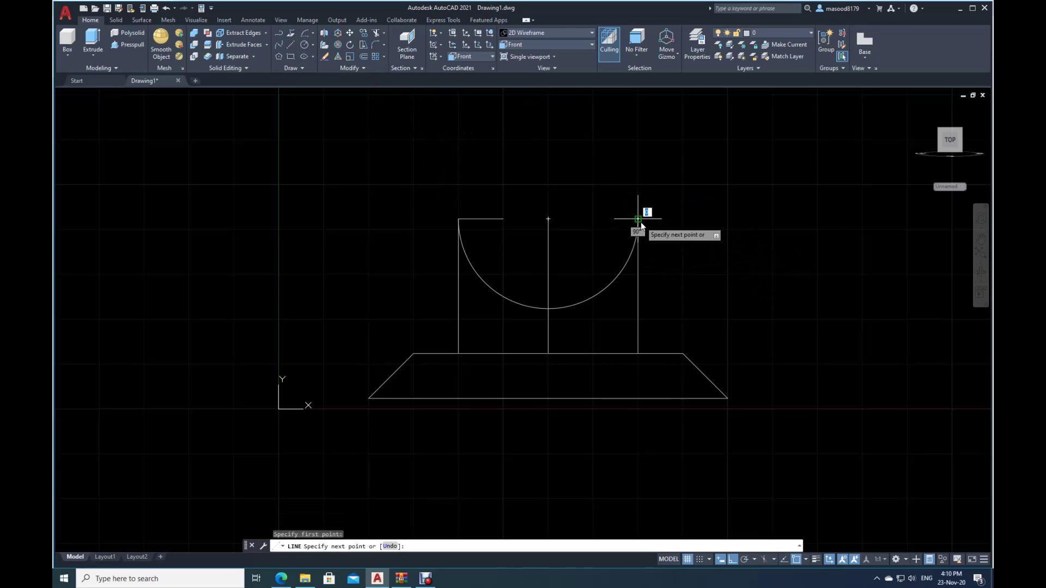
pyautogui.write('10')
pyautogui.press('Return')
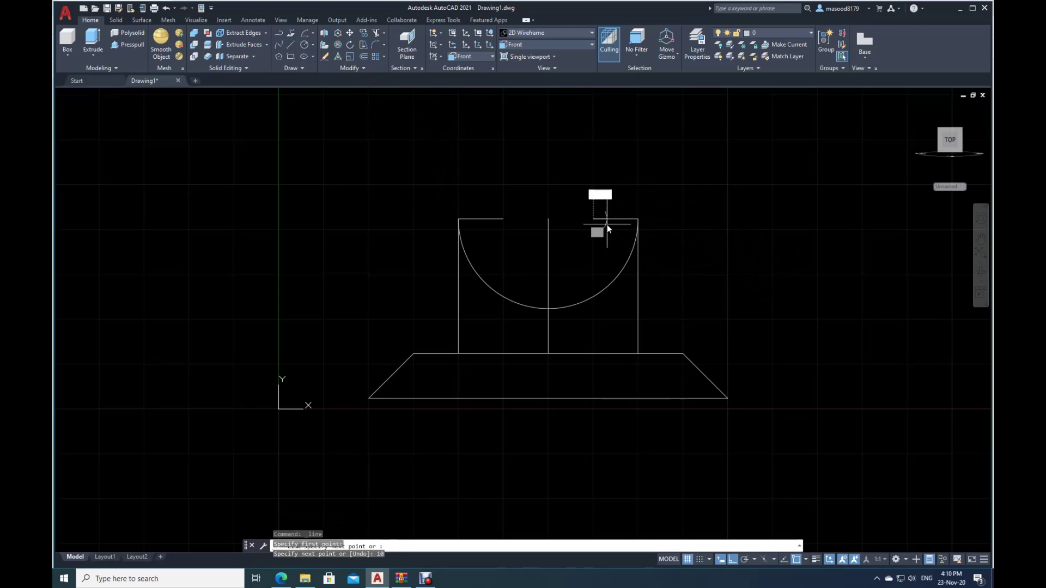
pyautogui.press('Escape')
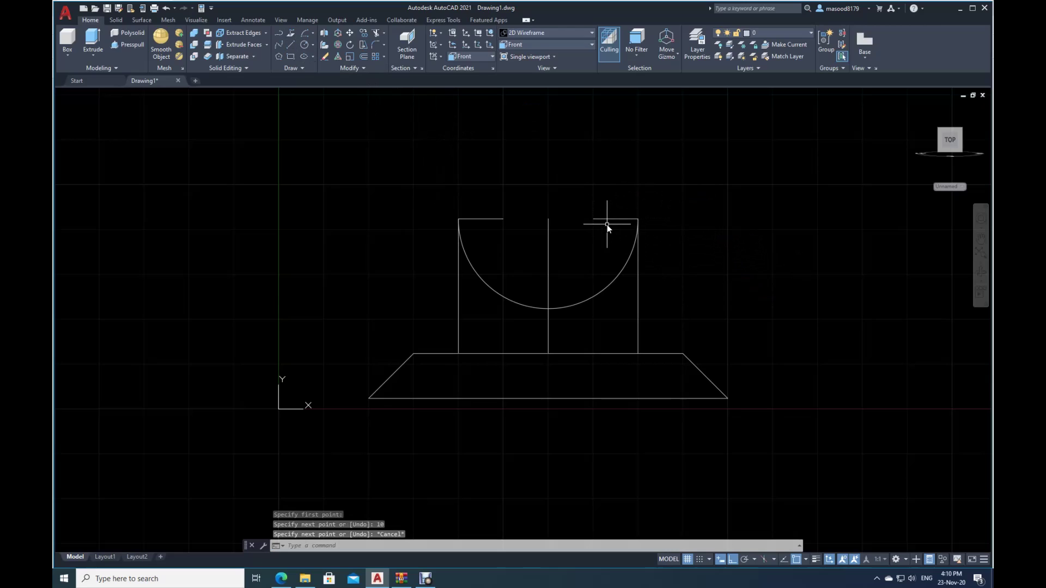
# - Draw a Start, Center, End arc between the inner ends of the two 10-unit lines, centred on the middle line's upper end
pyautogui.click(305, 33)
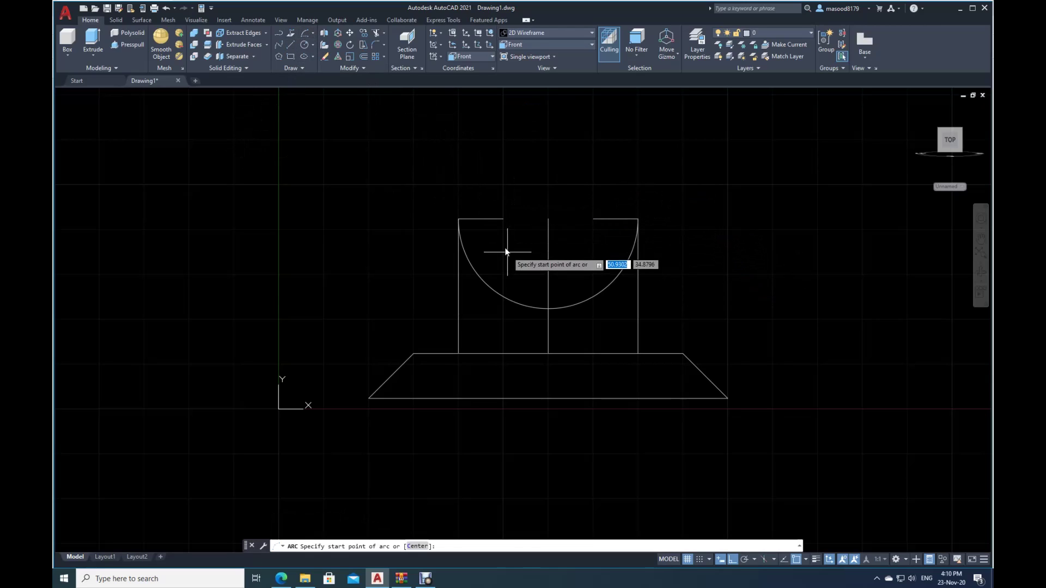
pyautogui.click(503, 219)
pyautogui.click(548, 219)
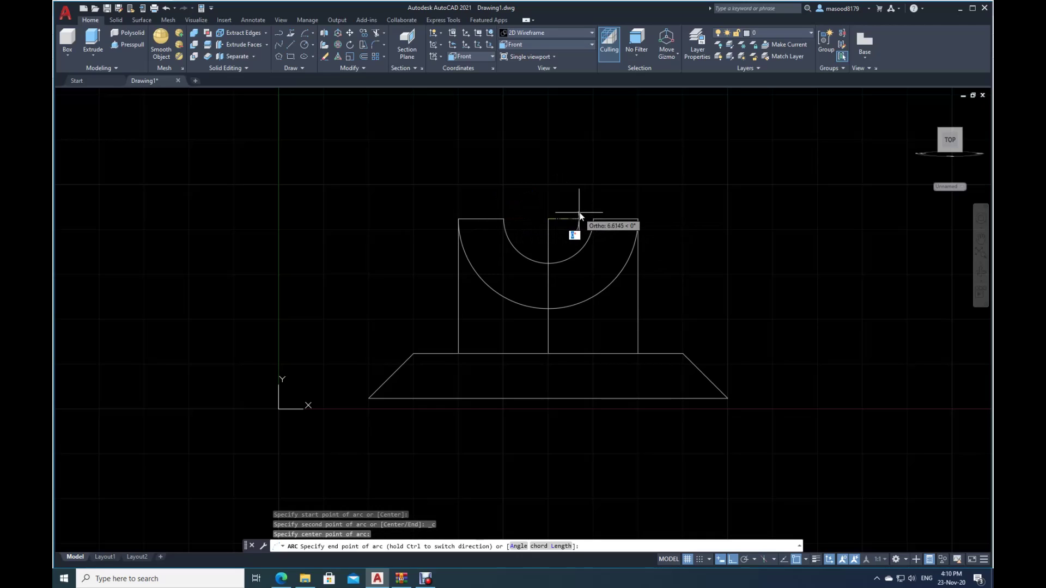
pyautogui.click(594, 219)
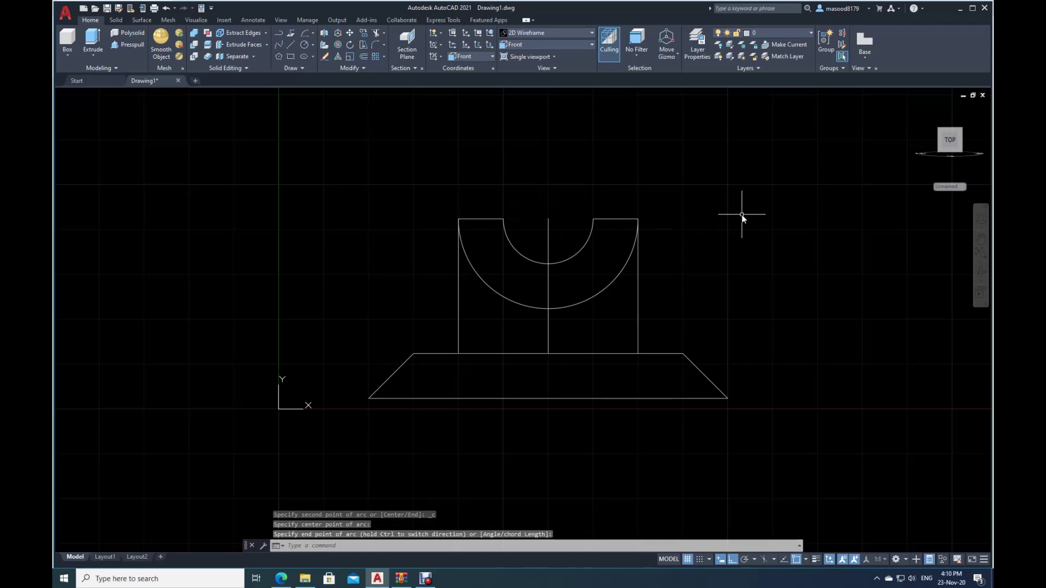
pyautogui.press('Escape')
# - Erase the vertical centre line between the two arcs and the base
pyautogui.click(325, 55)
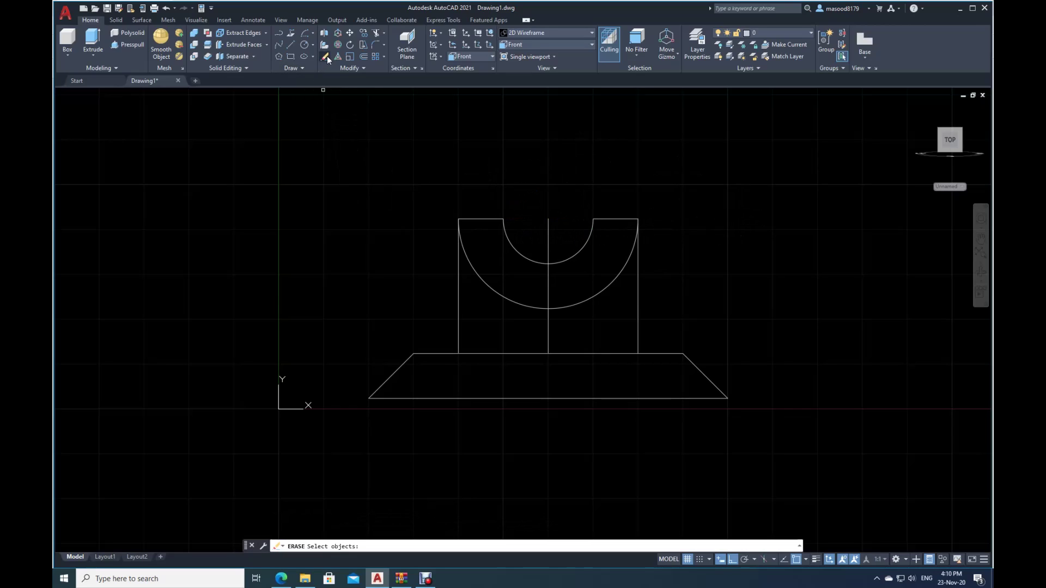
pyautogui.click(560, 230)
pyautogui.click(543, 231)
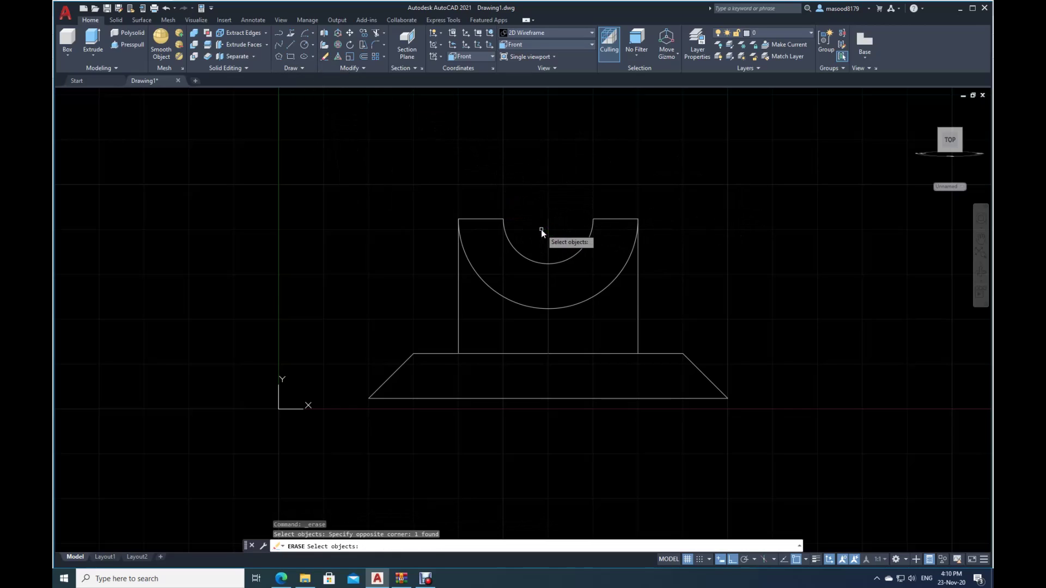
pyautogui.press('Return')
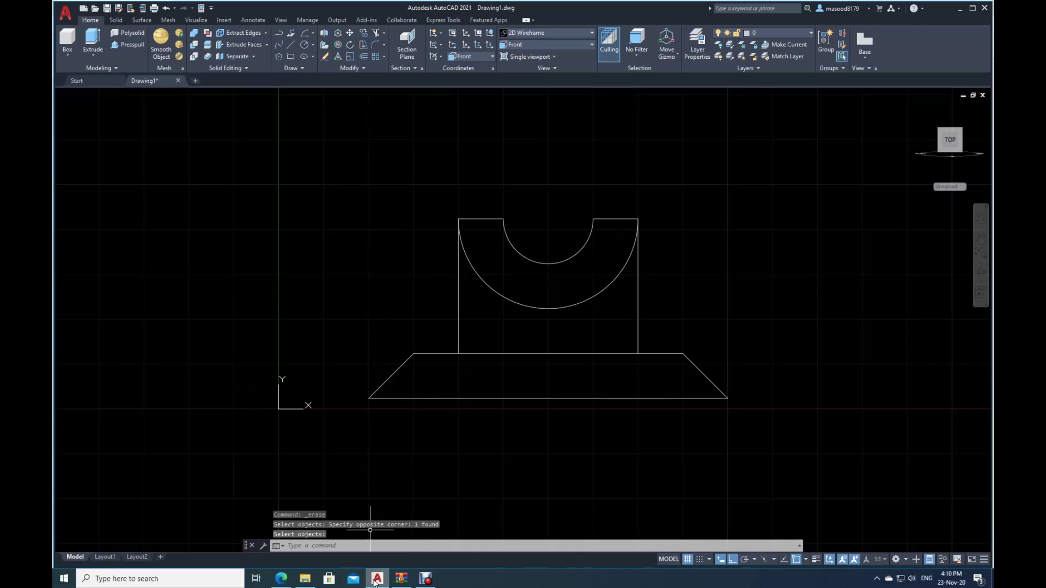
# - Check the depth dimensions in the LESSON 1 PDF, and set the AutoCAD drawing to the SE Isometric view
pyautogui.click(281, 579)
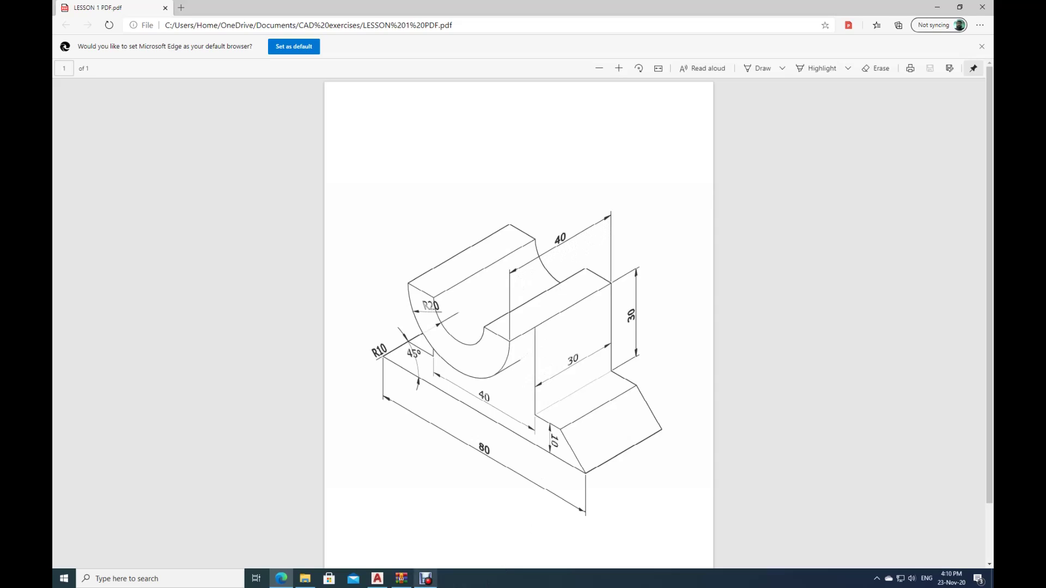
pyautogui.click(376, 580)
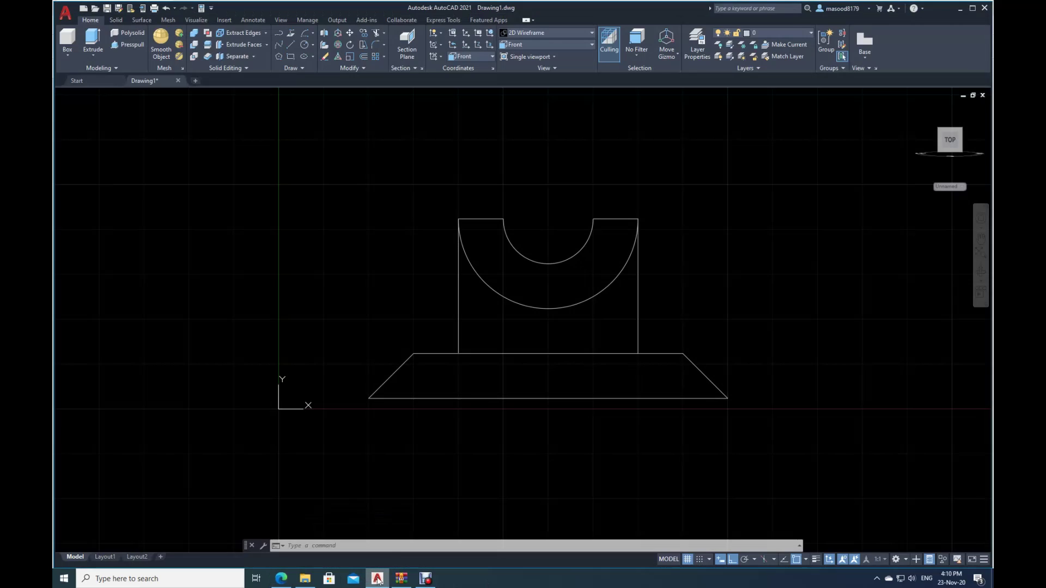
pyautogui.click(590, 45)
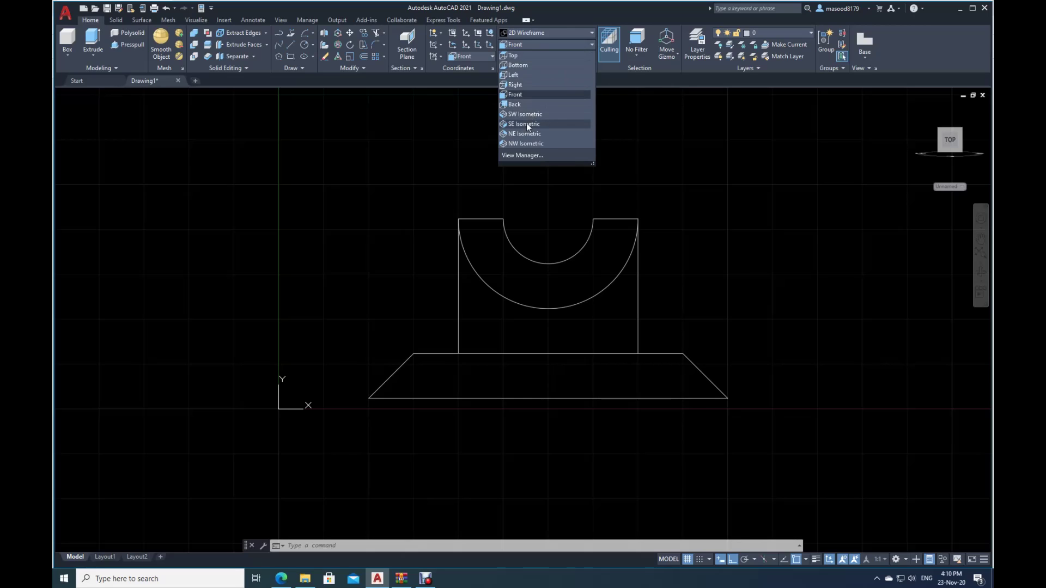
pyautogui.click(526, 123)
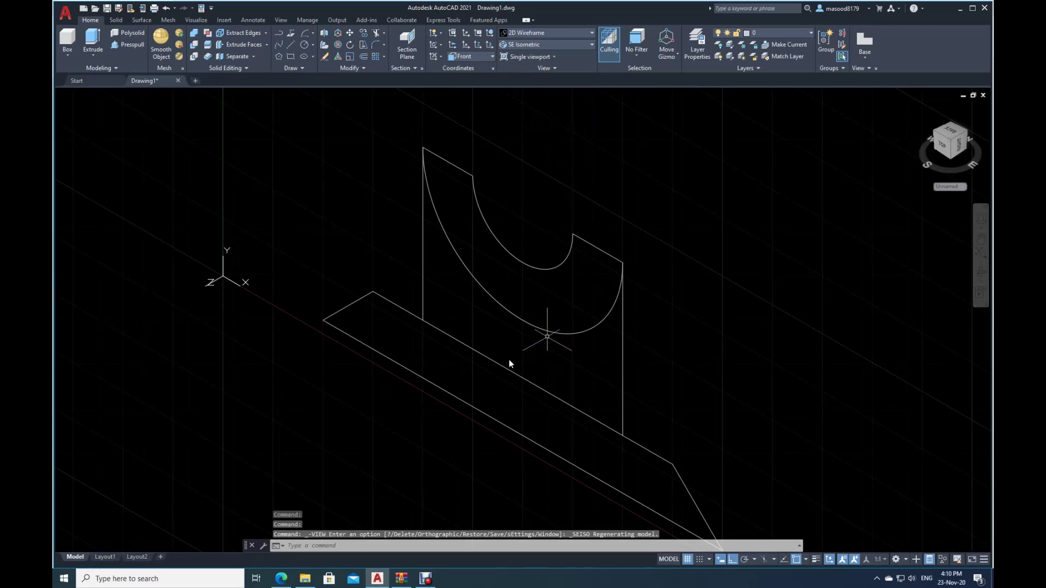
# - Presspull the angled base profile 30 units toward the front
pyautogui.click(136, 46)
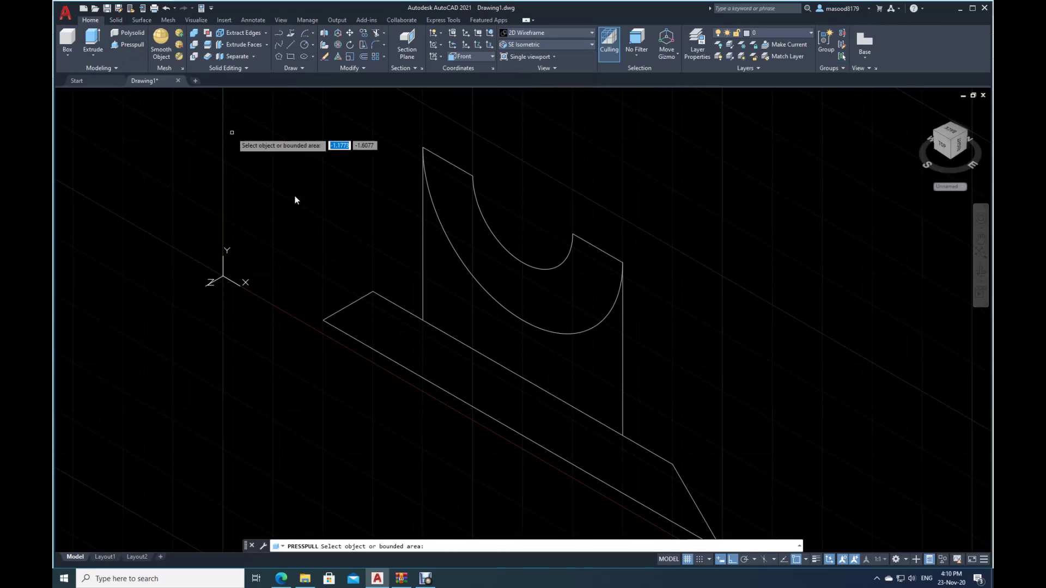
pyautogui.click(447, 361)
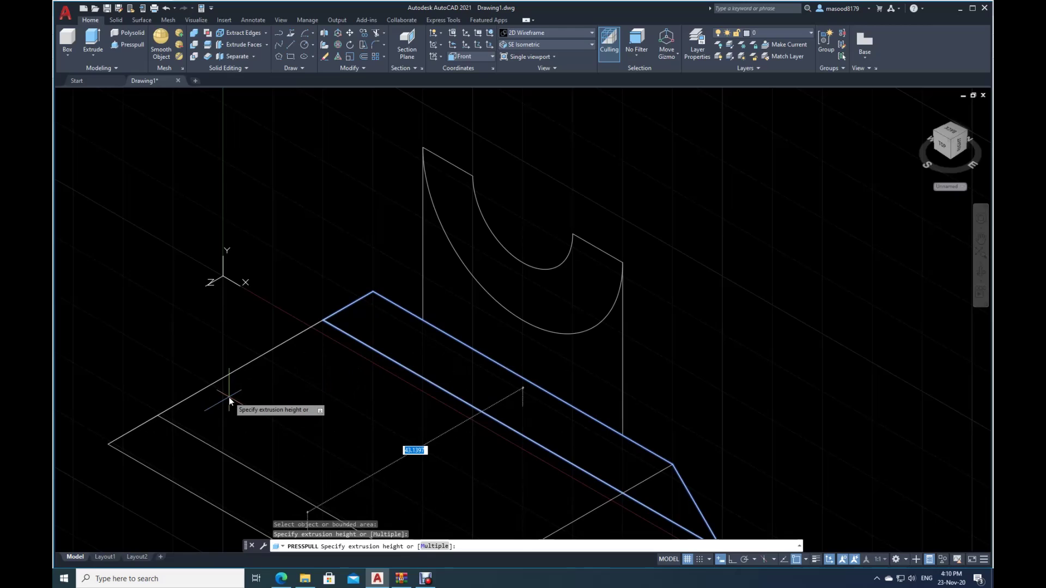
pyautogui.write('30')
pyautogui.press('Return')
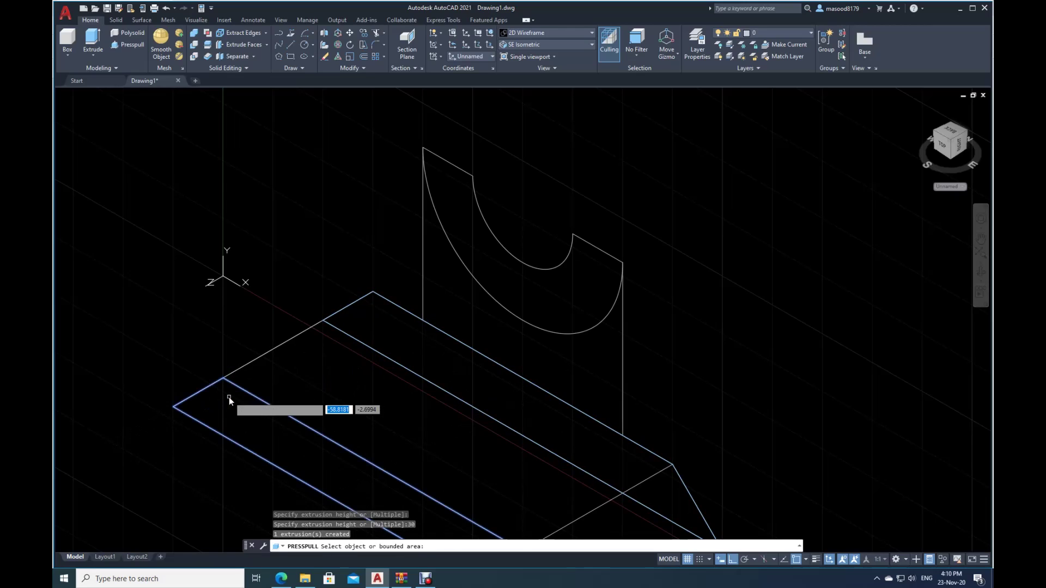
# - Presspull the support area between the base and the outer arc 30 units toward the front
pyautogui.click(451, 282)
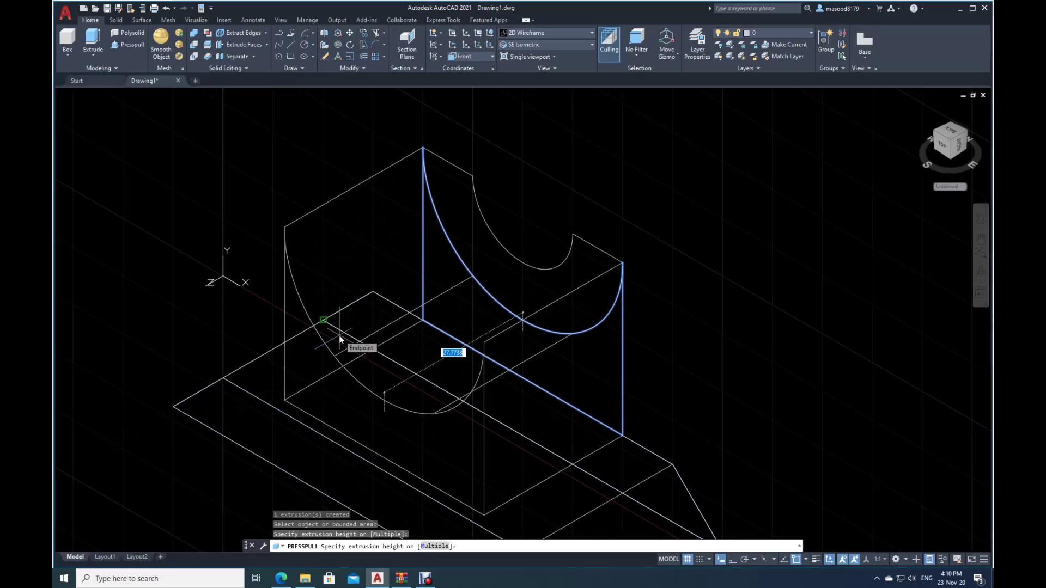
pyautogui.write('30')
pyautogui.press('Return')
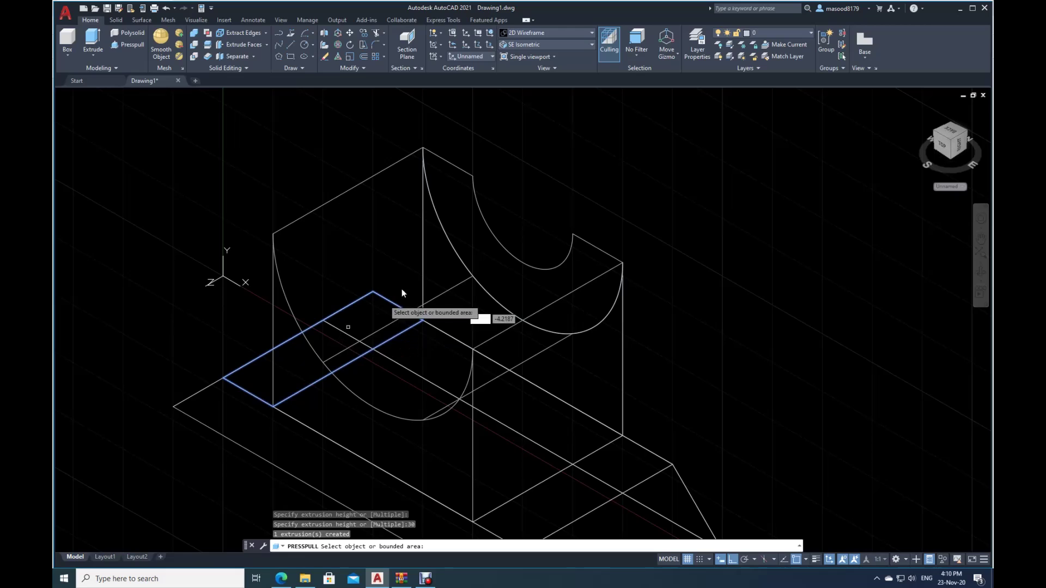
# - Presspull the semicircular cradle area between the two arcs 40 units toward the front, and display the model as Shaded with edges
pyautogui.click(484, 246)
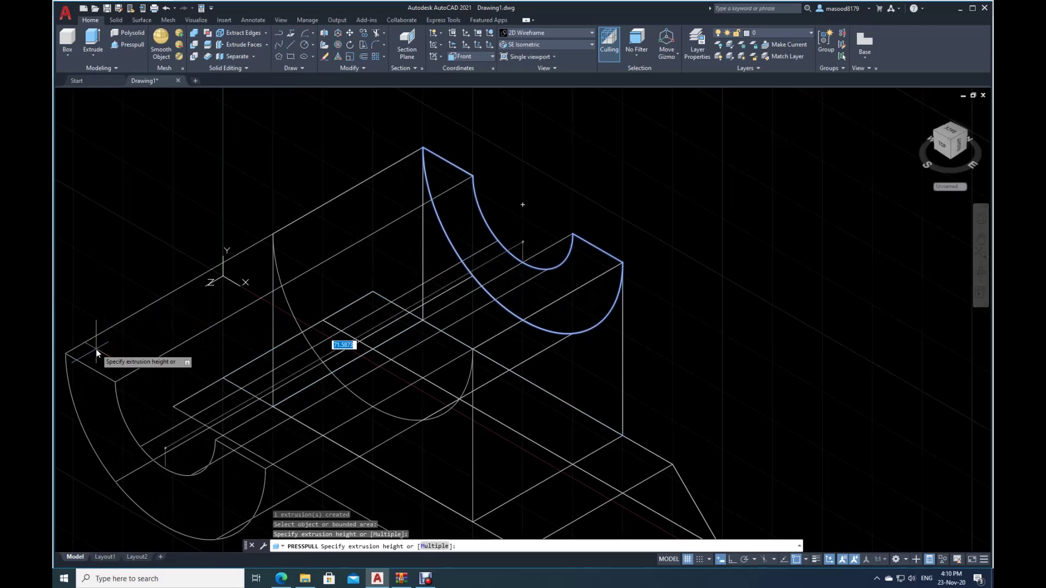
pyautogui.write('40')
pyautogui.press('Return')
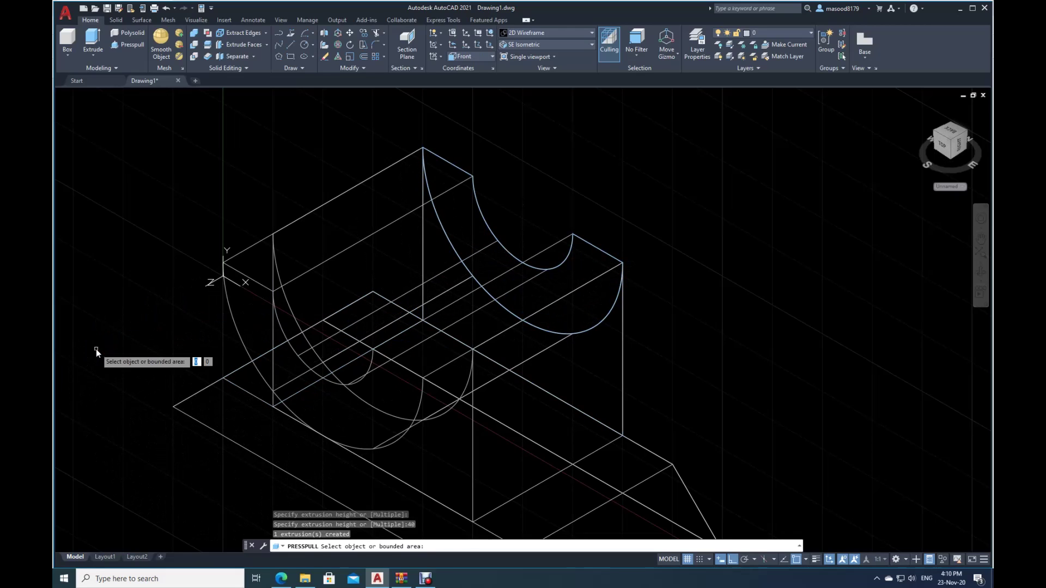
pyautogui.press('Return')
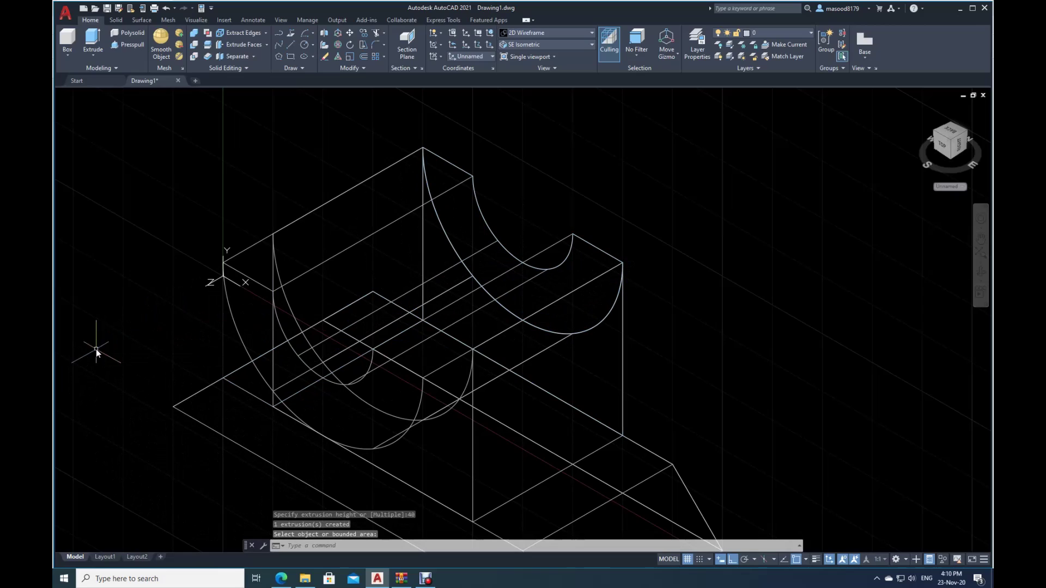
pyautogui.click(593, 35)
pyautogui.click(559, 91)
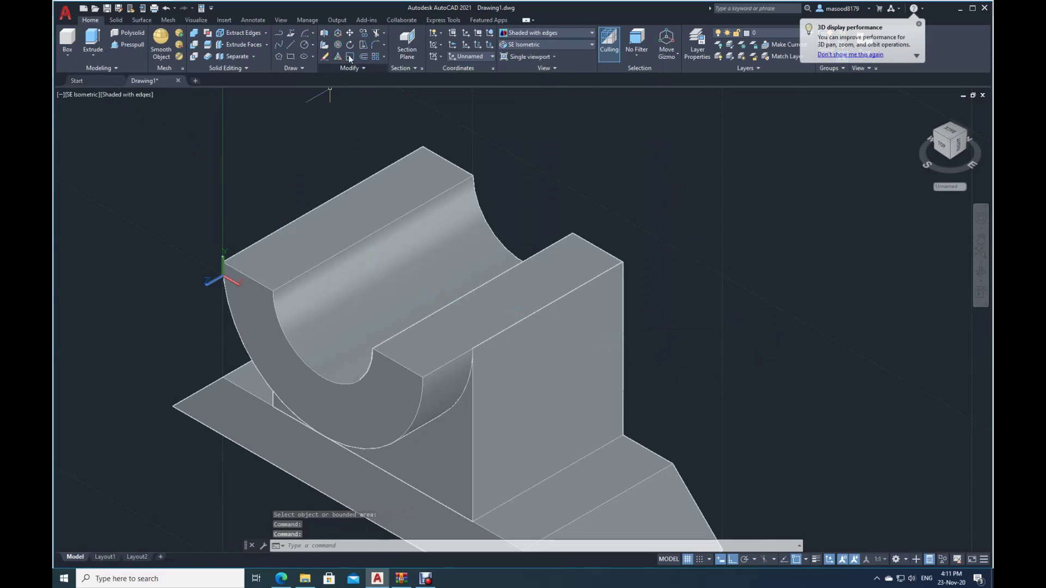
pyautogui.click(350, 33)
pyautogui.scroll(-4, 594, 365)
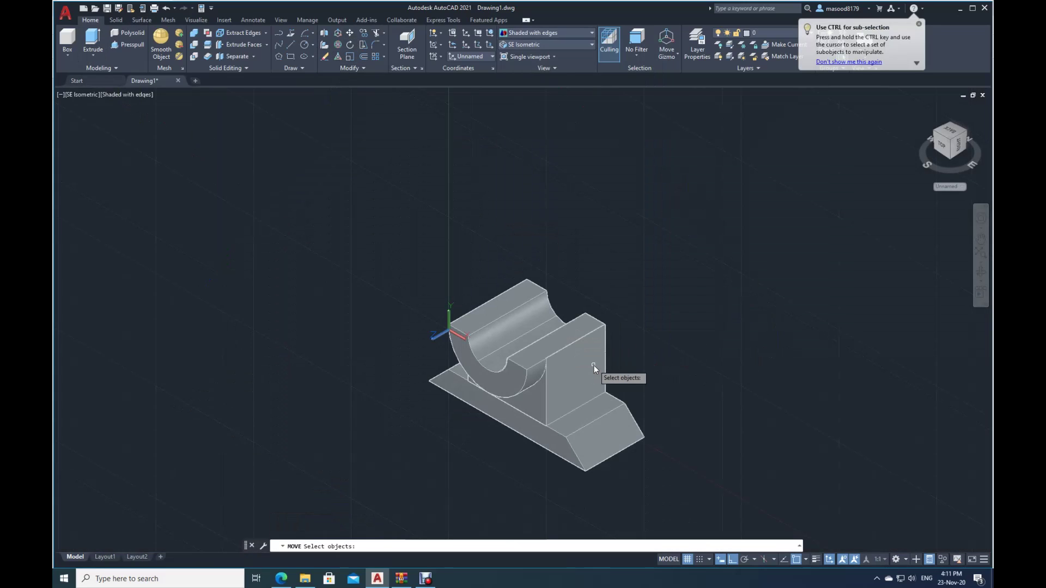
pyautogui.click(604, 375)
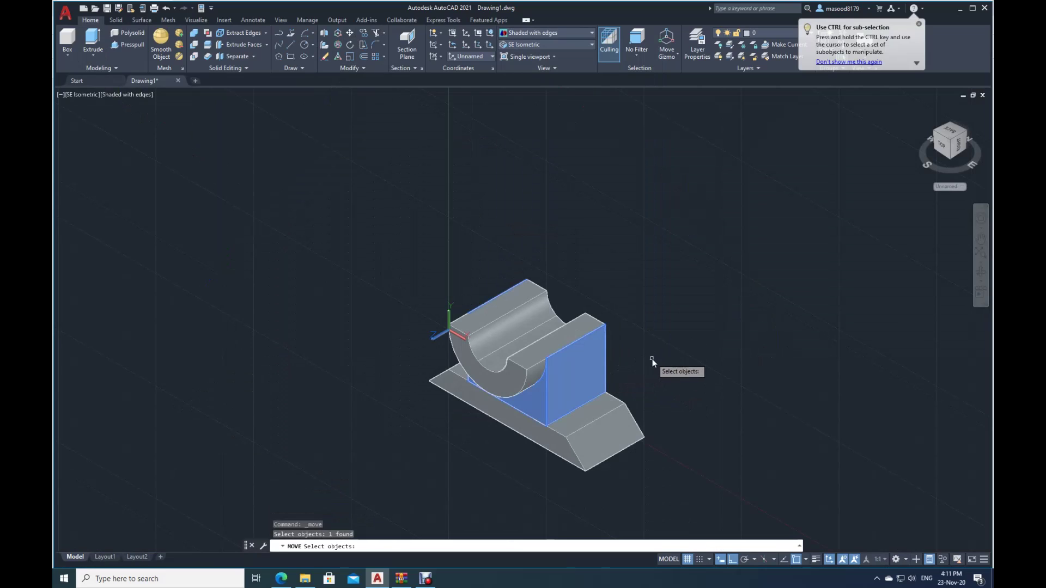
pyautogui.press('Escape')
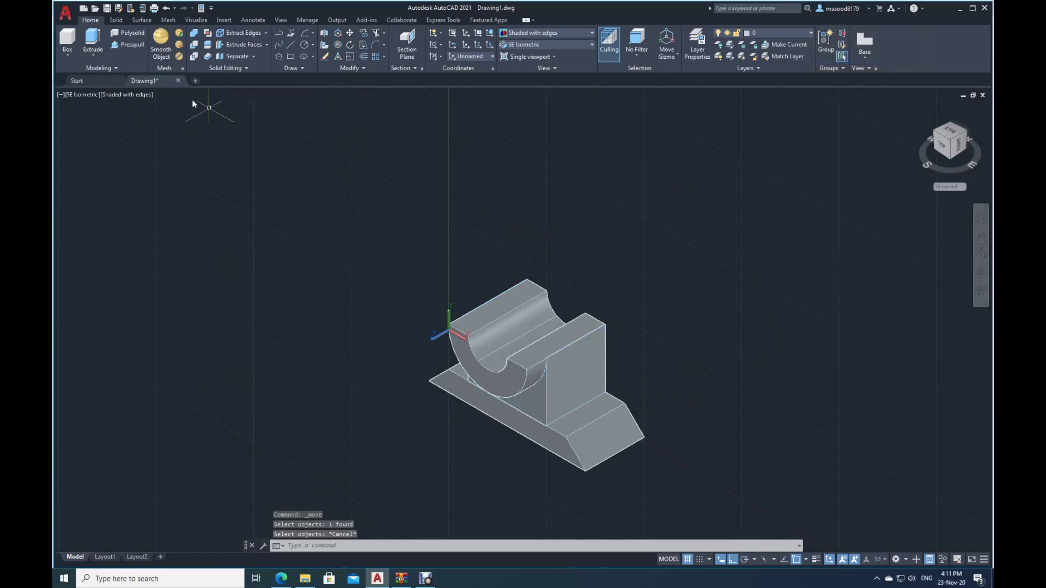
# - Union the base, the support and the cradle into one solid
pyautogui.click(194, 34)
pyautogui.click(579, 453)
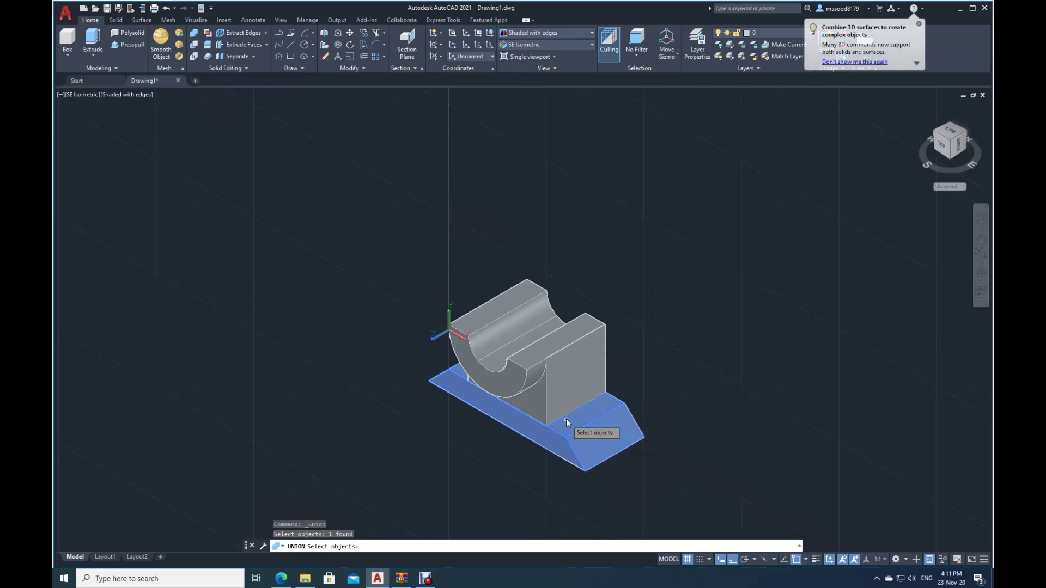
pyautogui.click(560, 403)
pyautogui.click(520, 377)
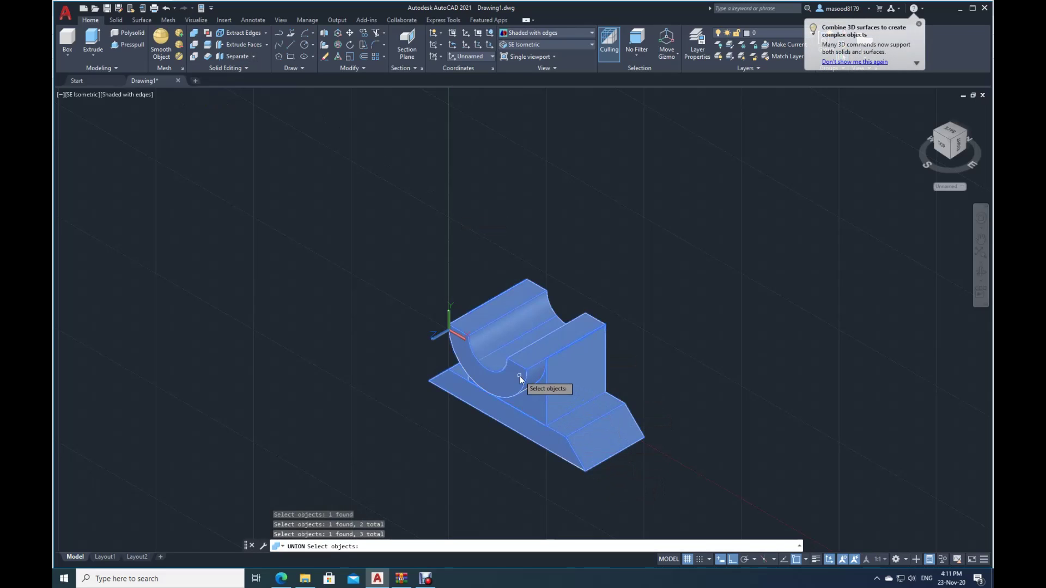
pyautogui.press('Return')
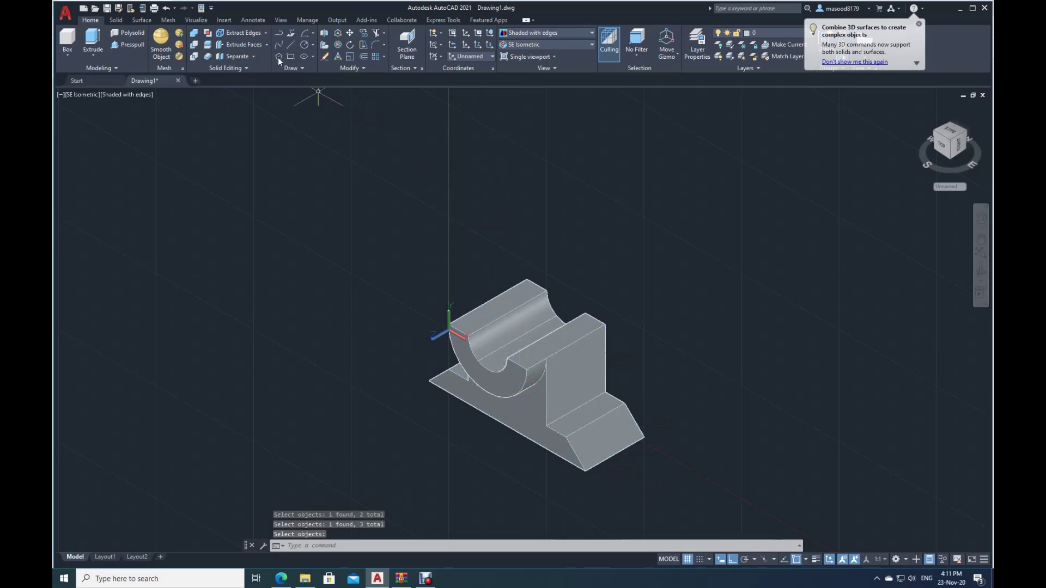
# - Move the united solid about 119 units along the negative Z direction, away from the profile lines
pyautogui.click(350, 33)
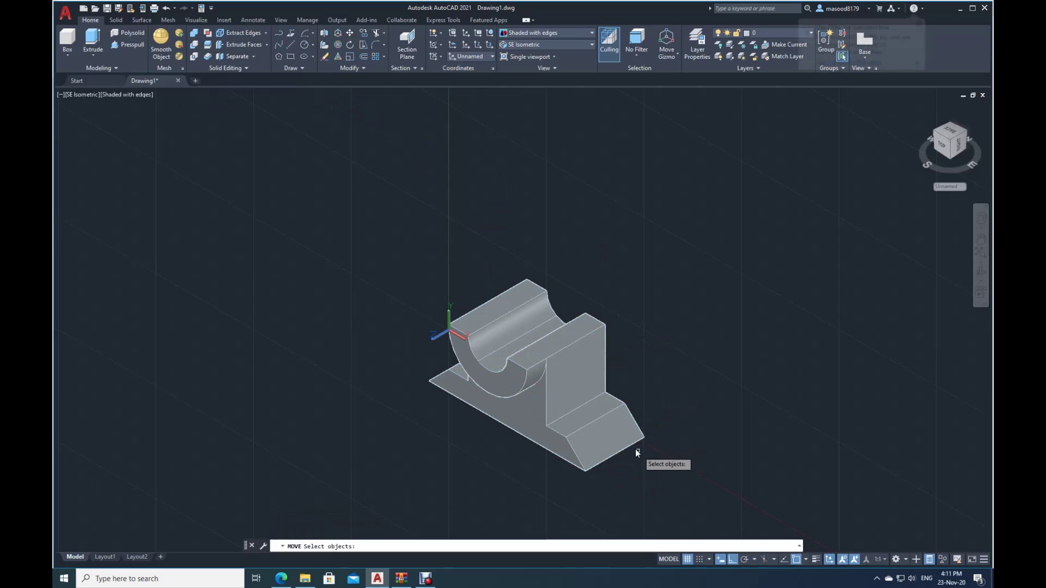
pyautogui.click(566, 385)
pyautogui.press('Return')
pyautogui.click(565, 386)
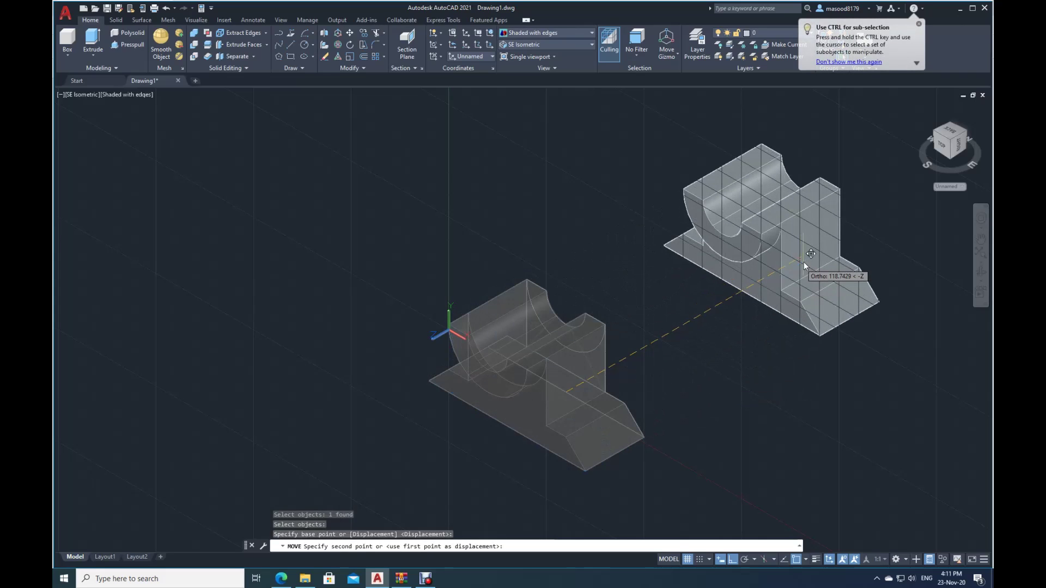
pyautogui.click(804, 263)
# - Erase all the leftover profile lines and arcs with a selection window
pyautogui.click(325, 57)
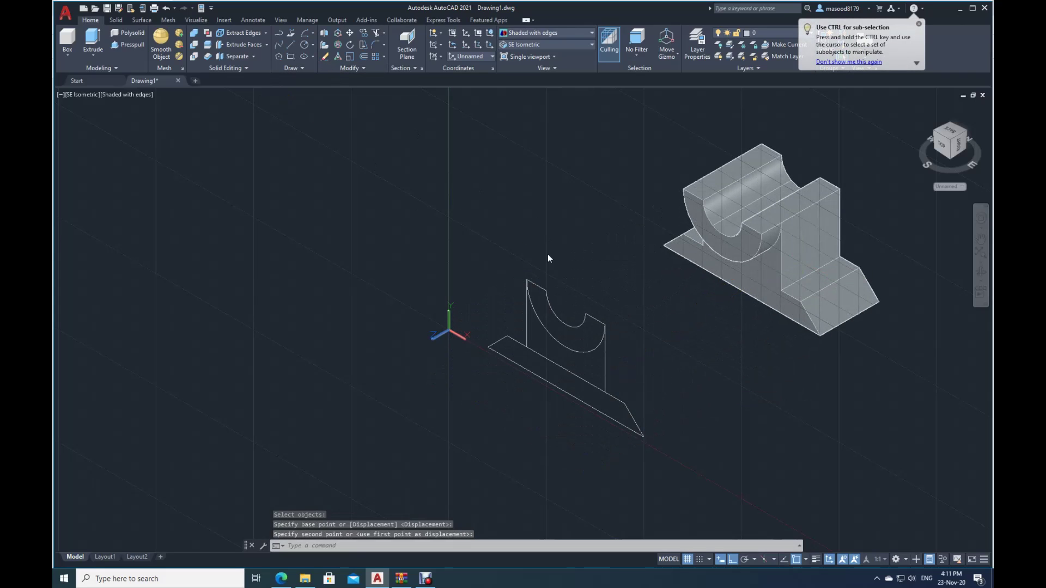
pyautogui.click(657, 456)
pyautogui.click(482, 259)
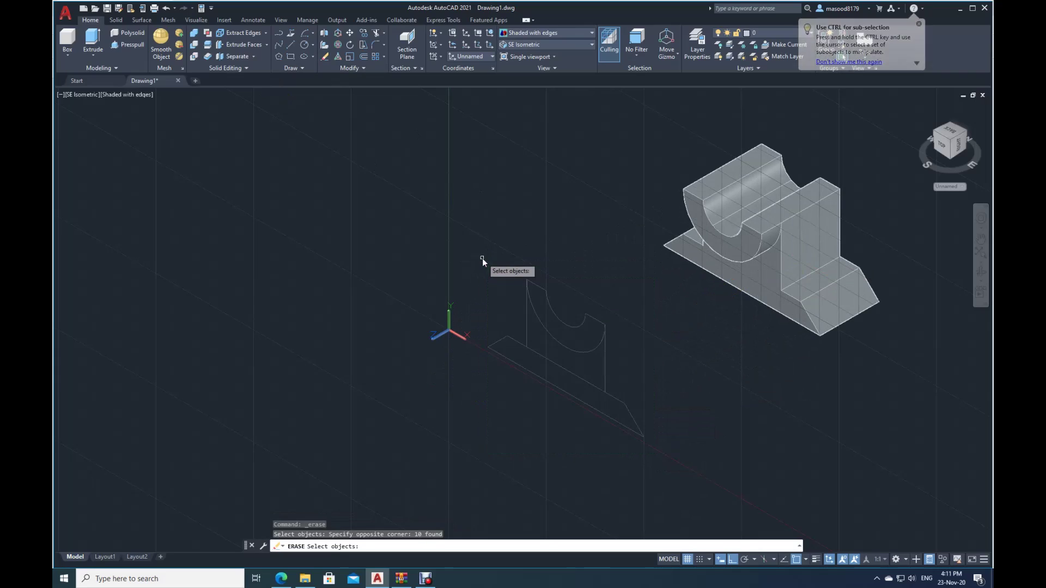
pyautogui.press('Return')
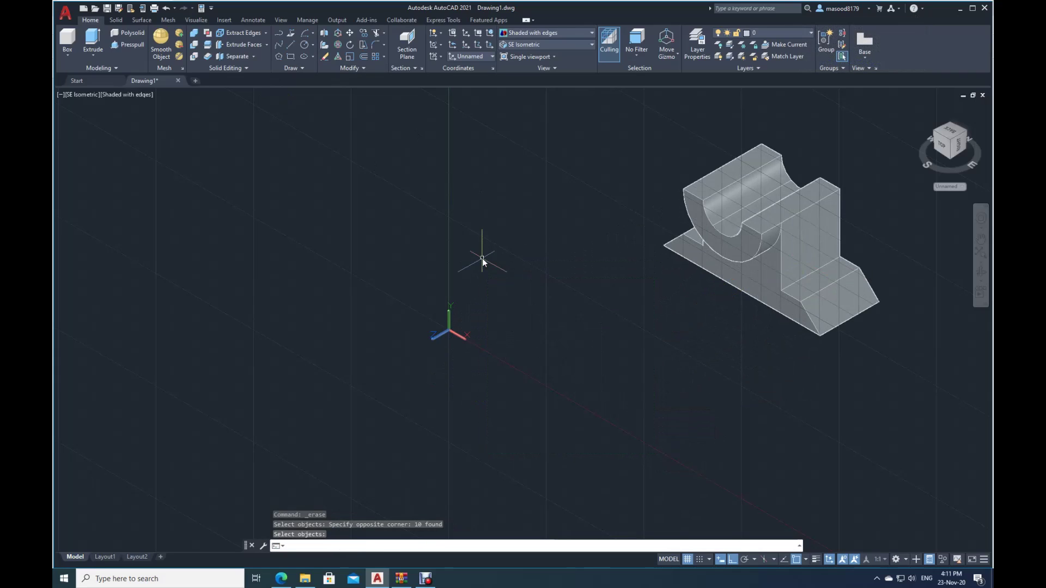
# - Zoom to the drawing's extents to view the whole bracket
pyautogui.write('z')
pyautogui.press('Return')
pyautogui.write('a')
pyautogui.press('Return')
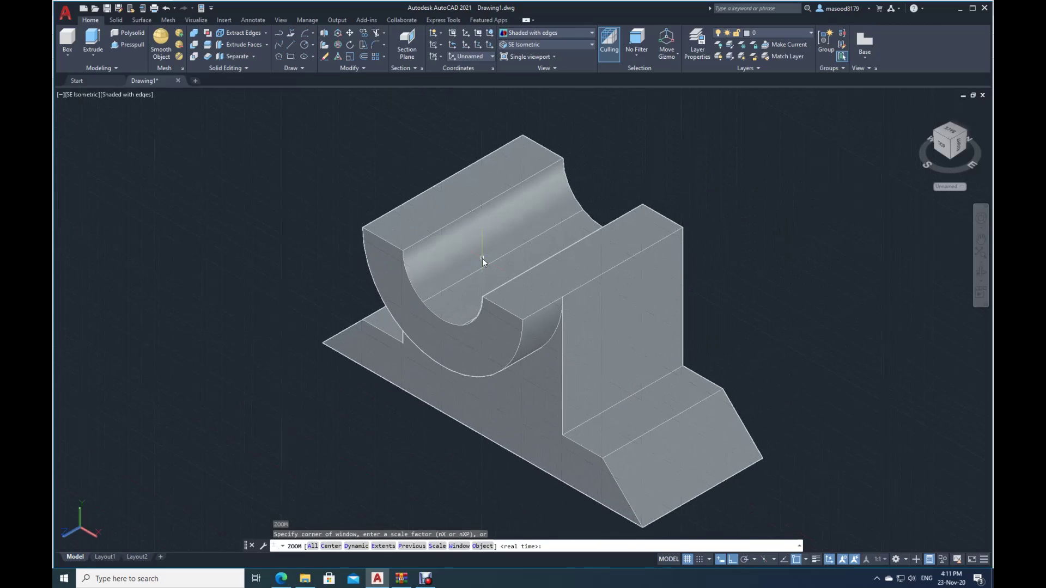
pyautogui.write('e')
pyautogui.press('Return')
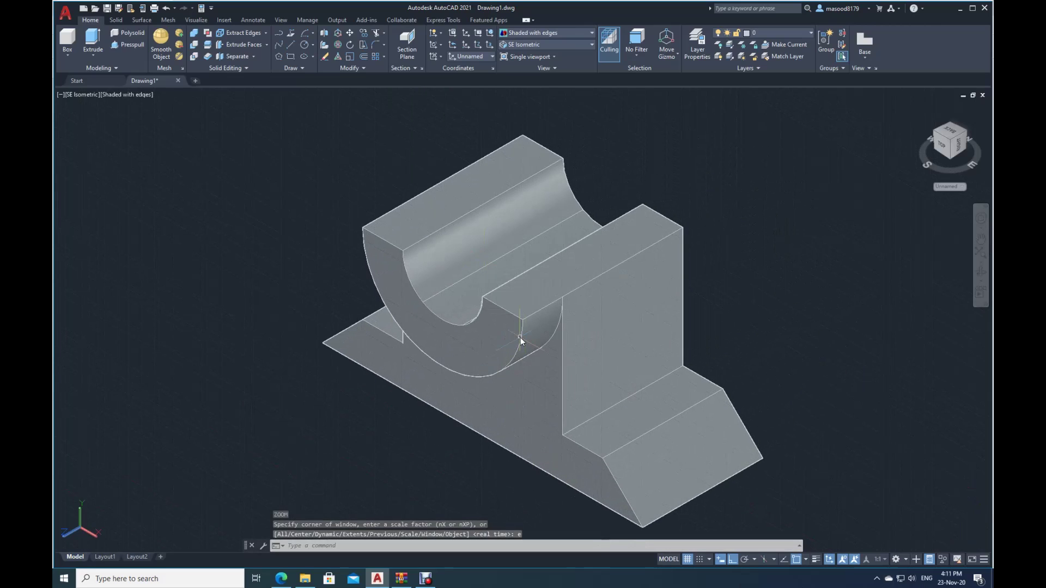